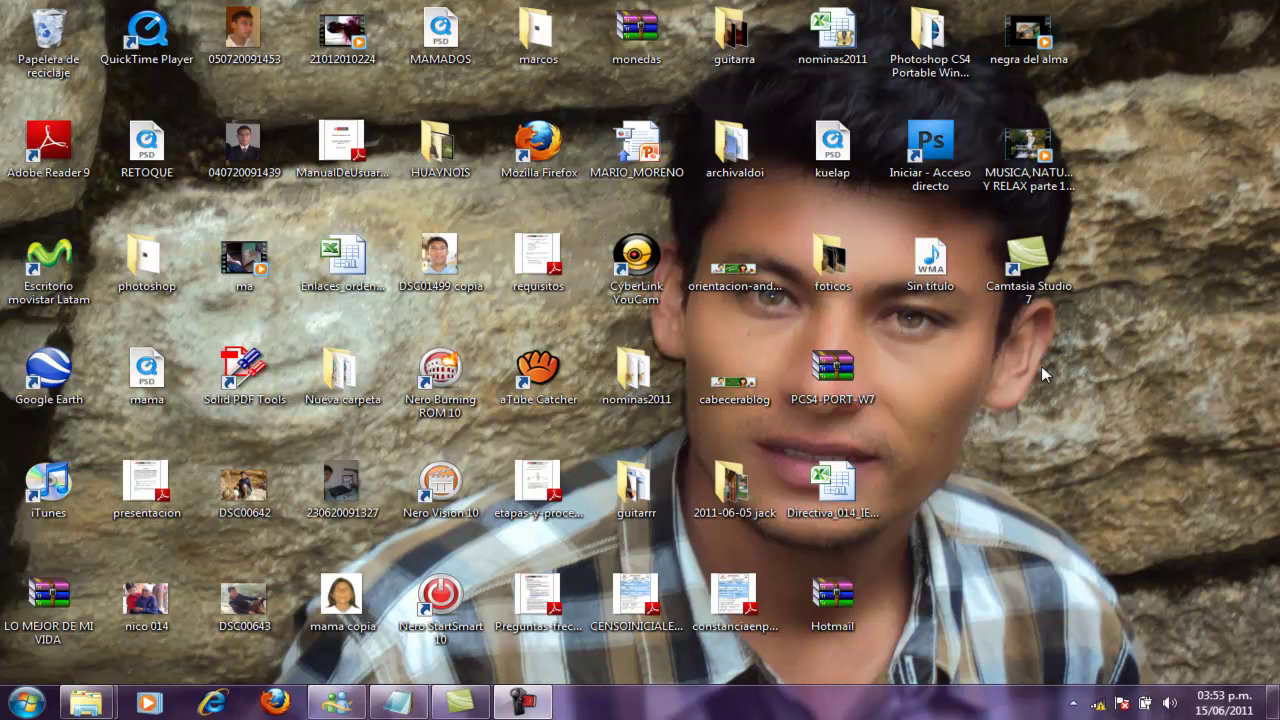
- Launch Photoshop CS4 Extended from the portable shortcut, clearing the error, WinRAR and licence prompts
{"action": "left_click", "coordinate": [929, 155]}
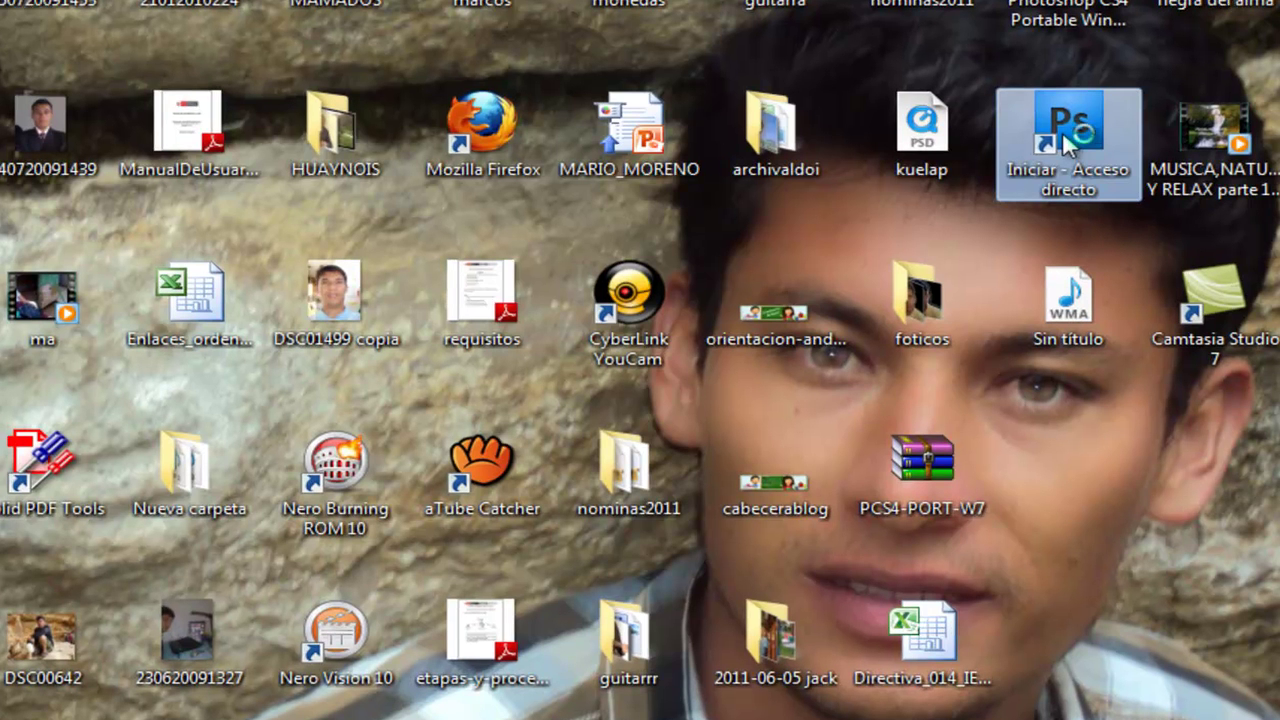
{"action": "double_click", "coordinate": [1062, 131]}
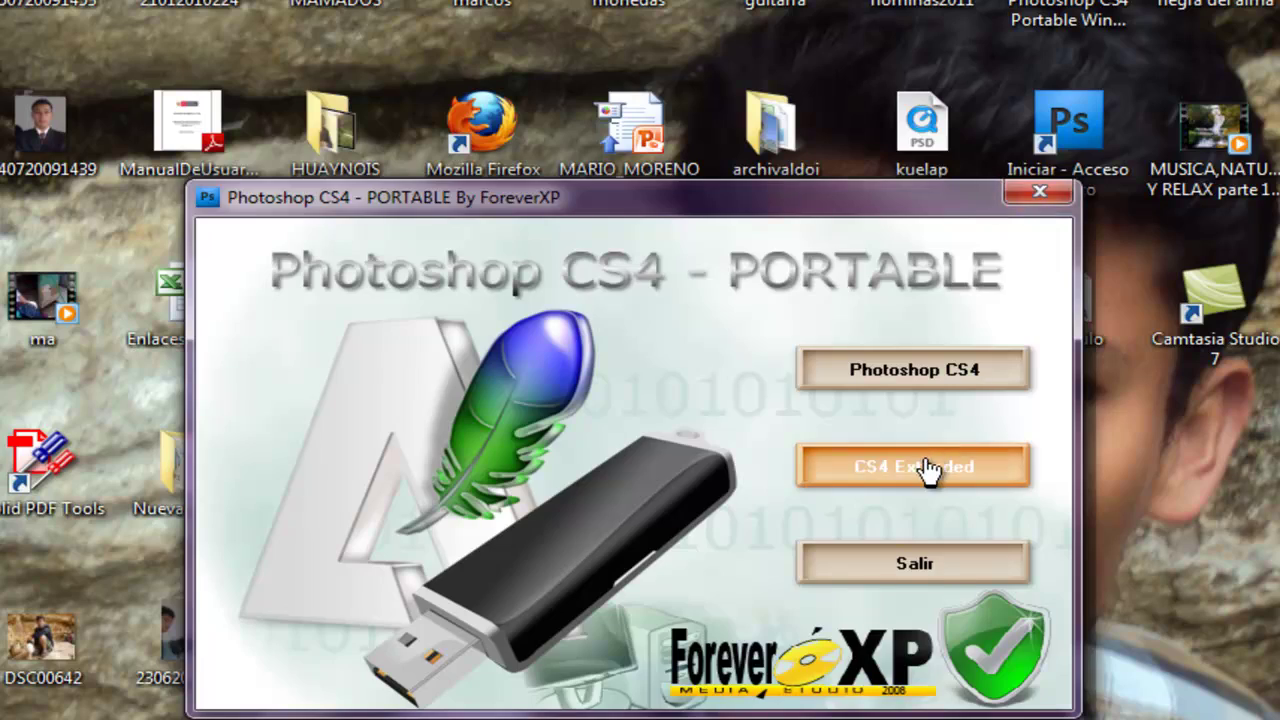
{"action": "left_click", "coordinate": [928, 466]}
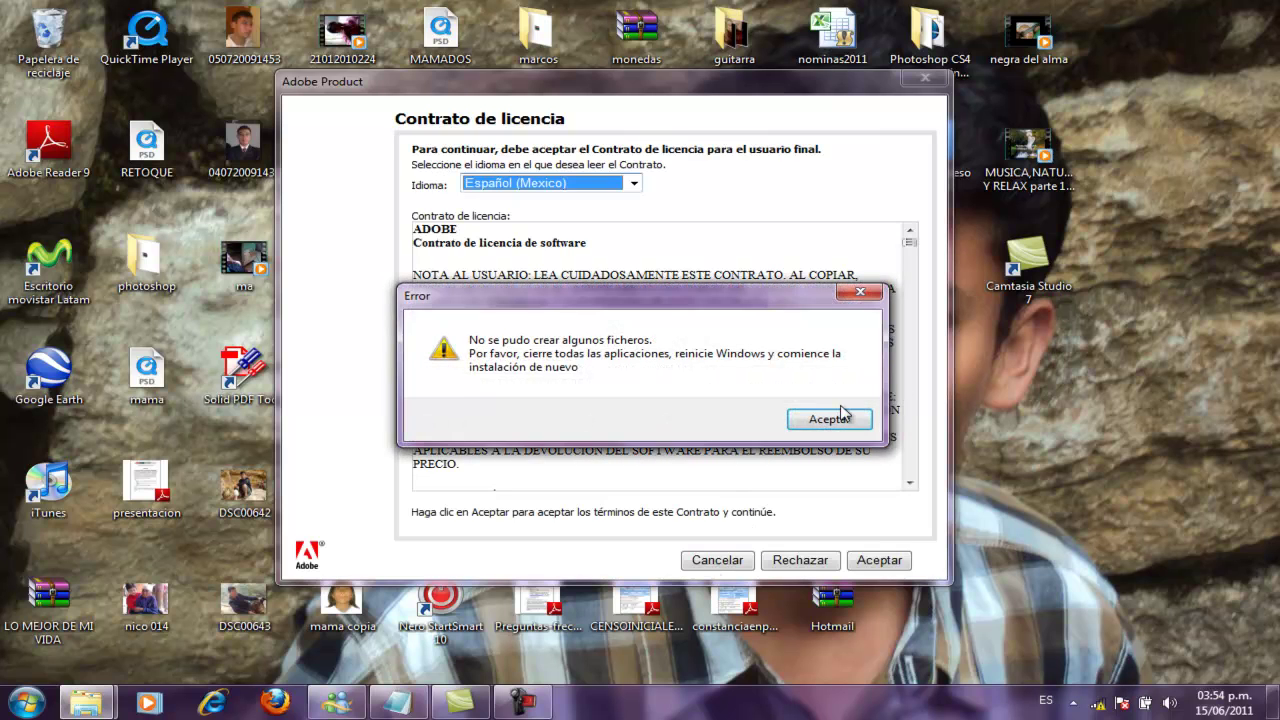
{"action": "left_click", "coordinate": [831, 420]}
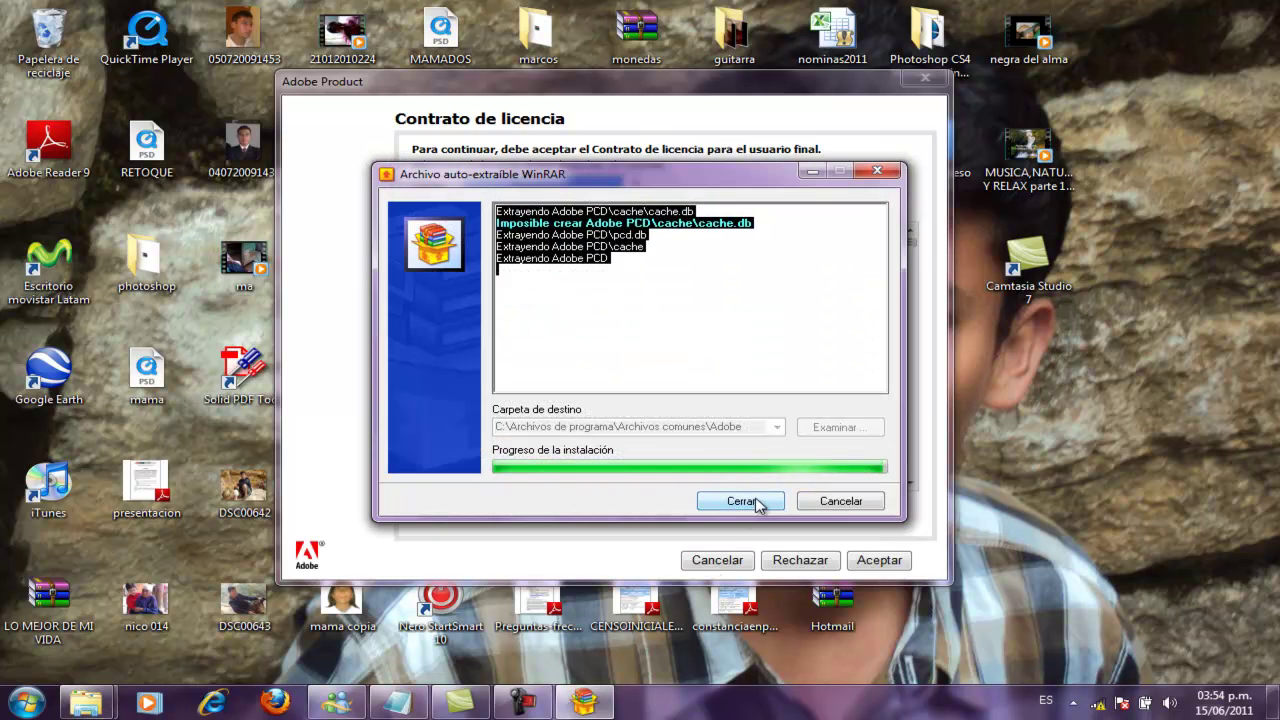
{"action": "left_click", "coordinate": [757, 505]}
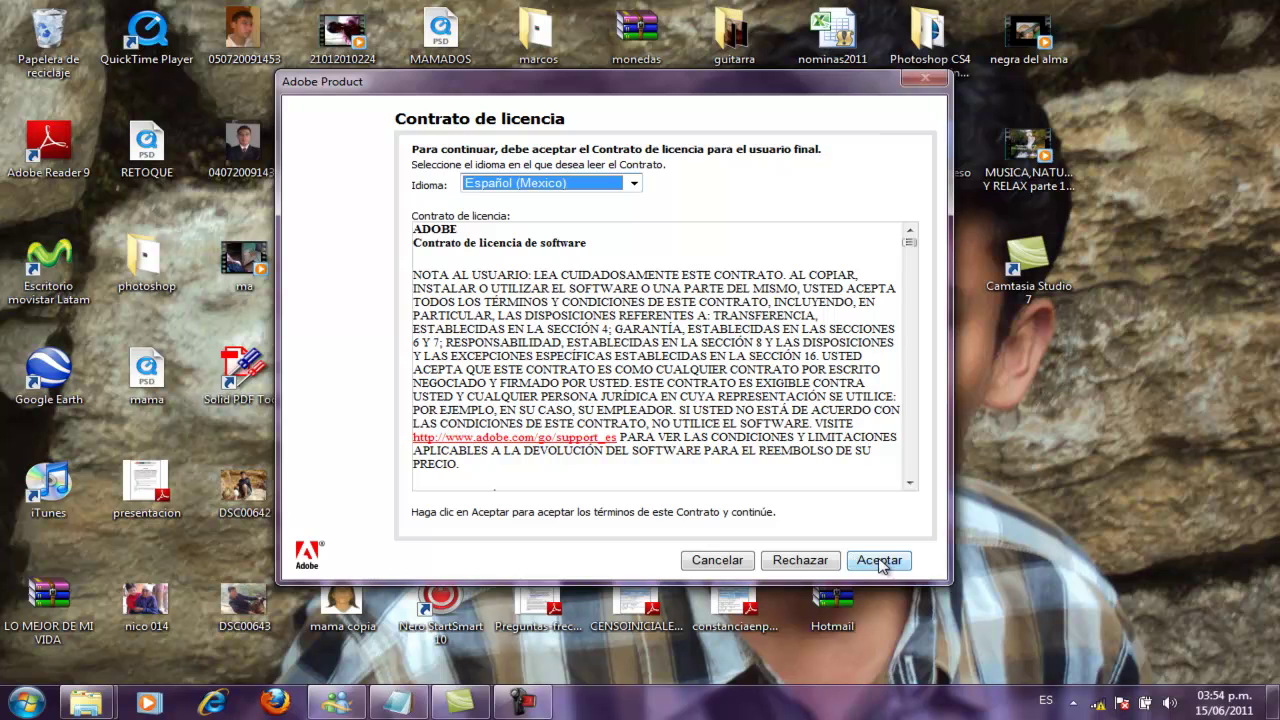
{"action": "left_click", "coordinate": [879, 559]}
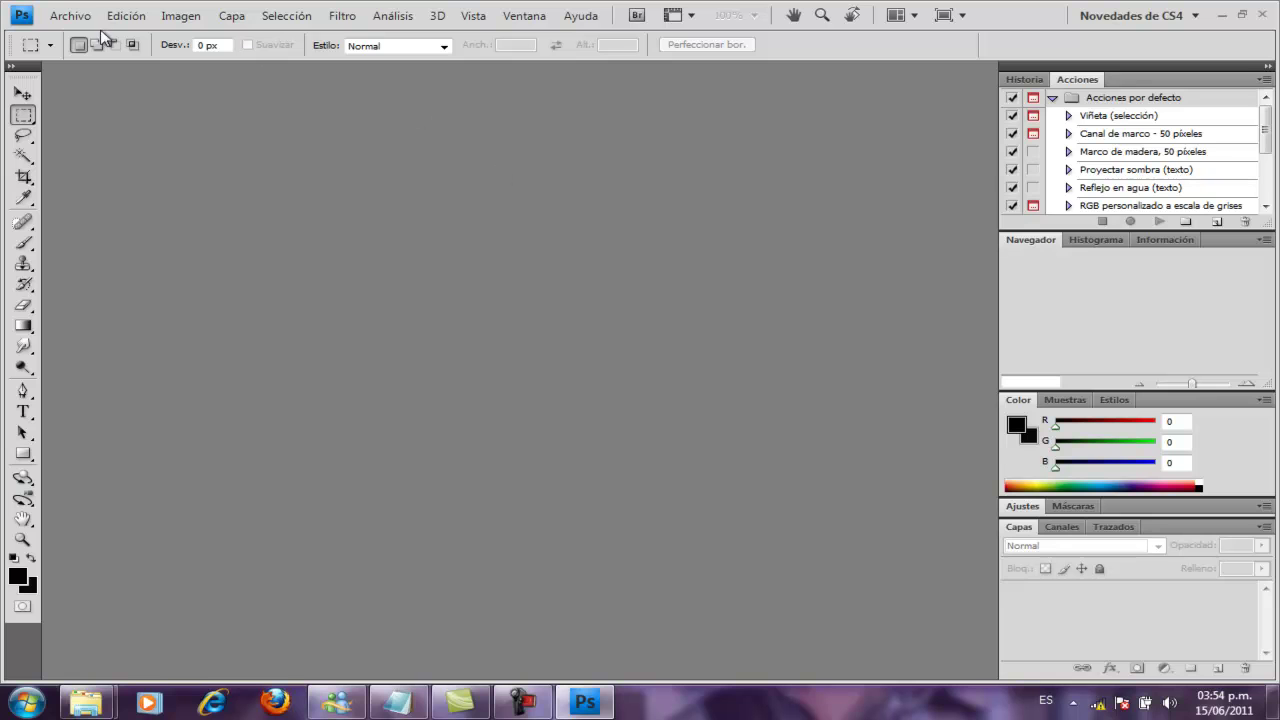
- Open casfrof.jpg from the foticos folder on the Desktop
{"action": "left_click", "coordinate": [78, 17]}
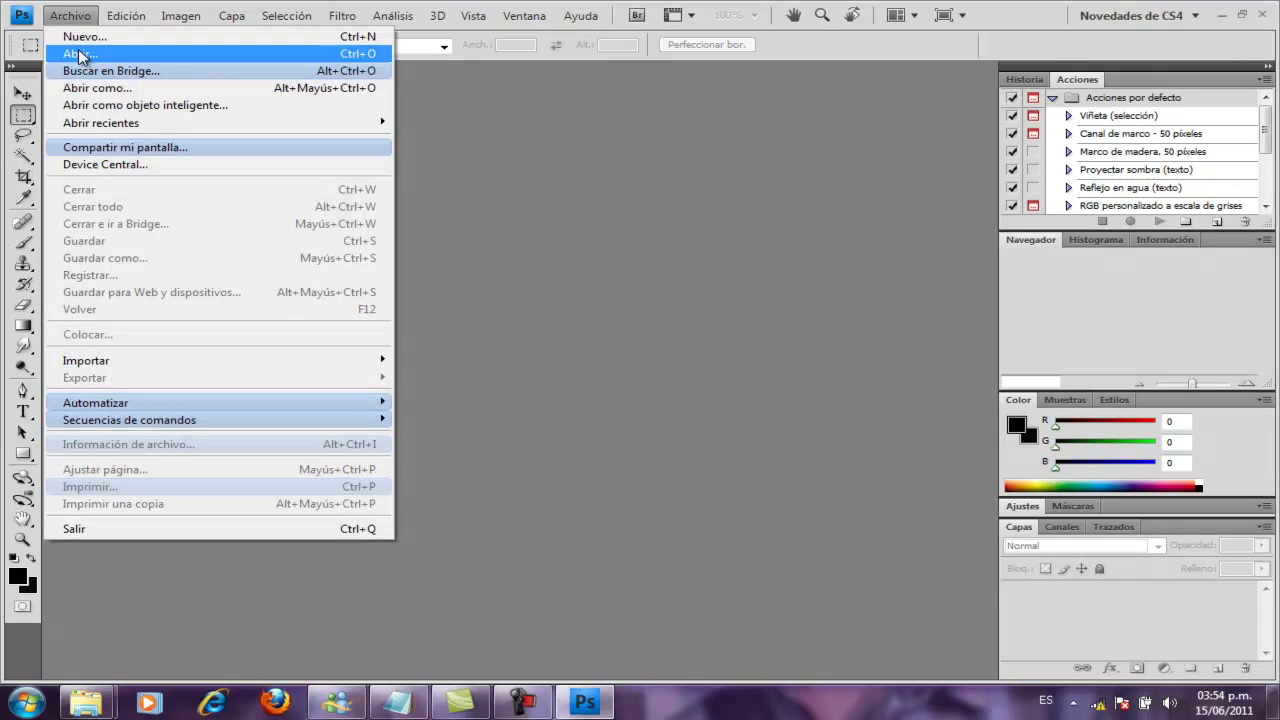
{"action": "left_click", "coordinate": [78, 54]}
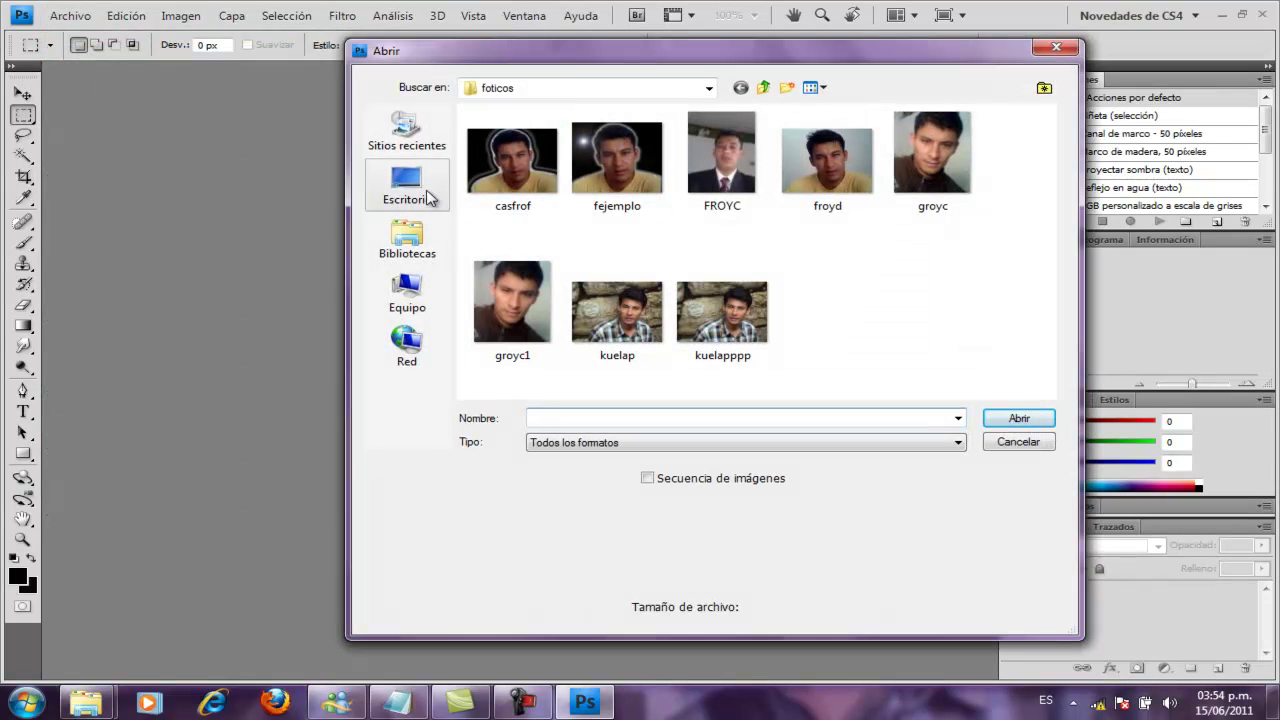
{"action": "left_click", "coordinate": [407, 184]}
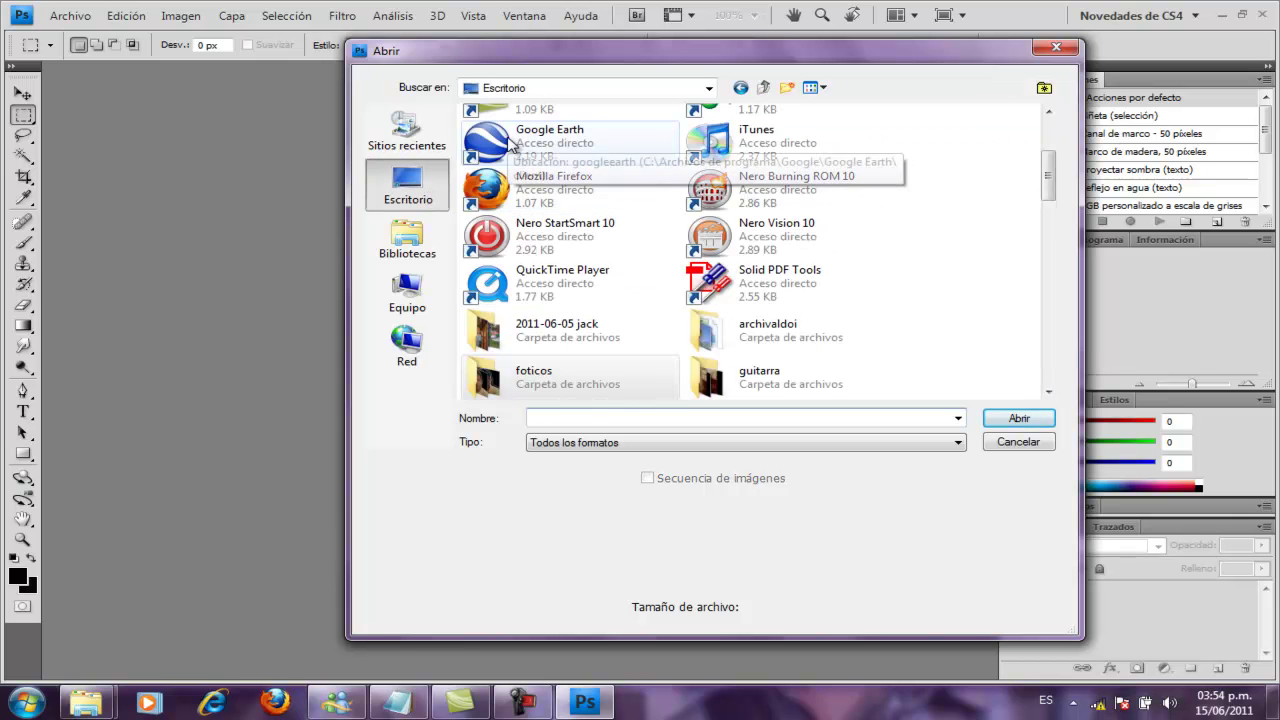
{"action": "left_click", "coordinate": [512, 143]}
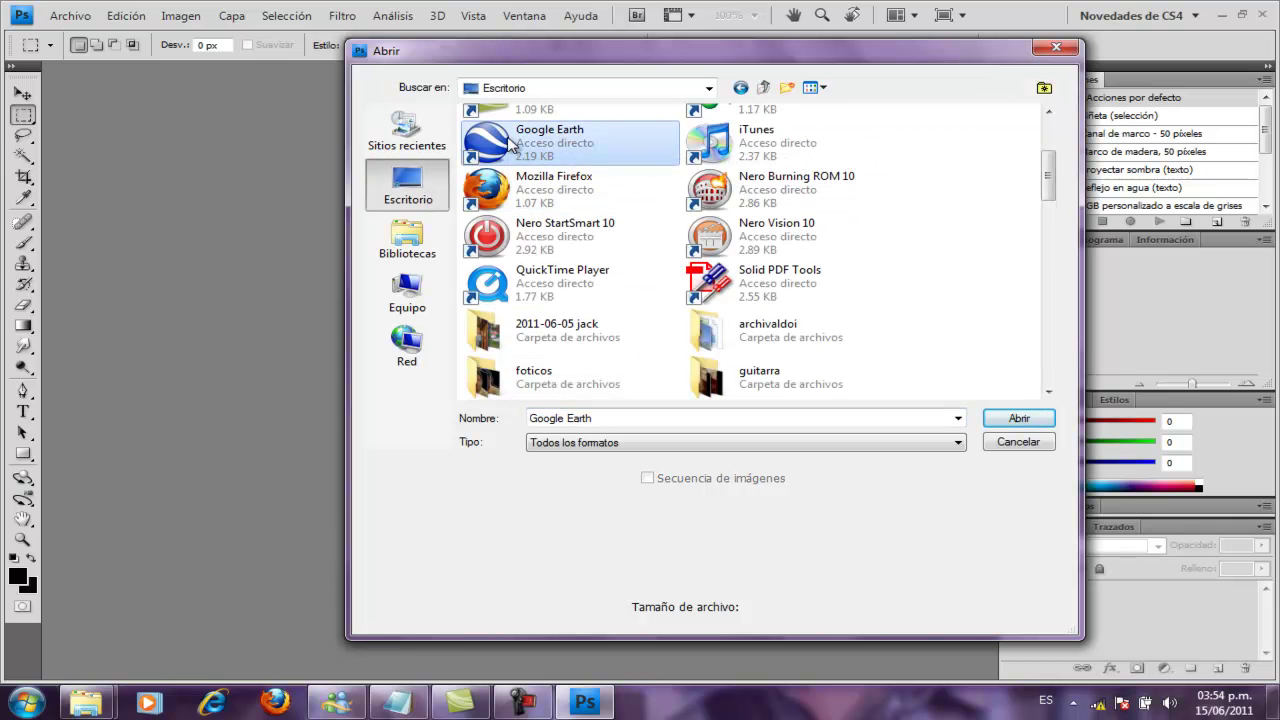
{"action": "scroll", "coordinate": [512, 143], "scroll_direction": "down", "scroll_amount": 2}
{"action": "double_click", "coordinate": [510, 143]}
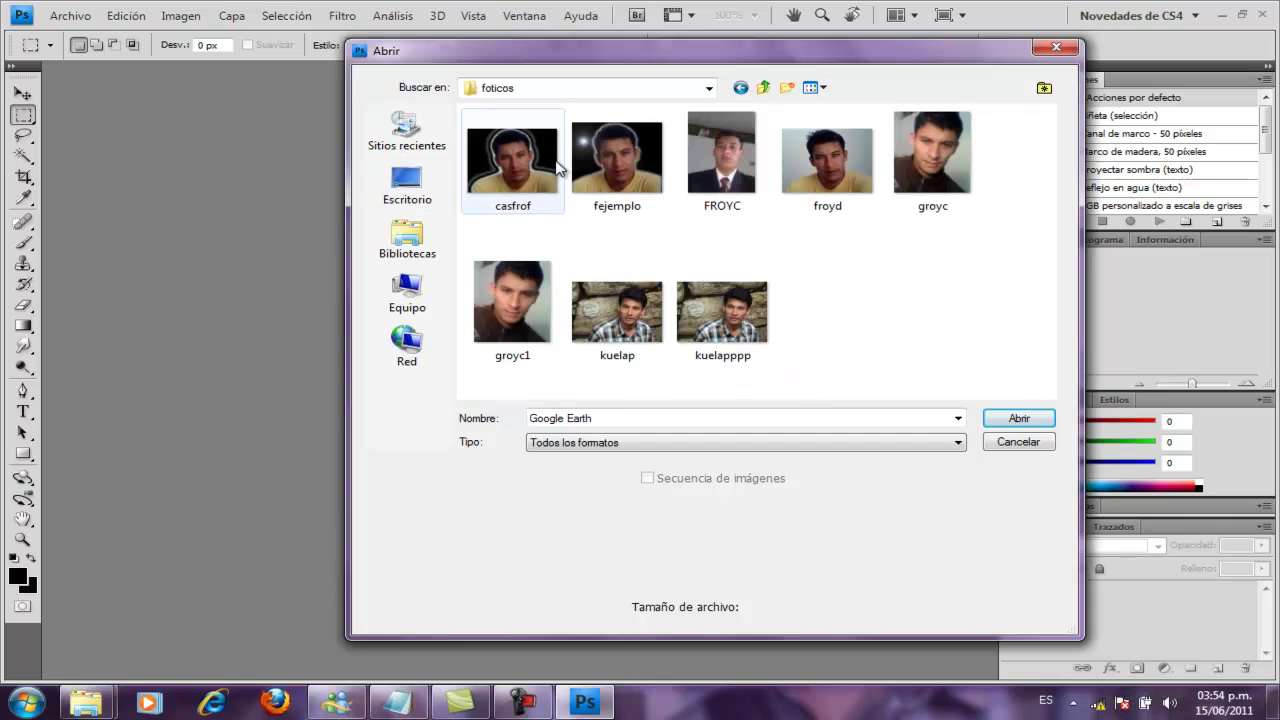
{"action": "left_click", "coordinate": [530, 178]}
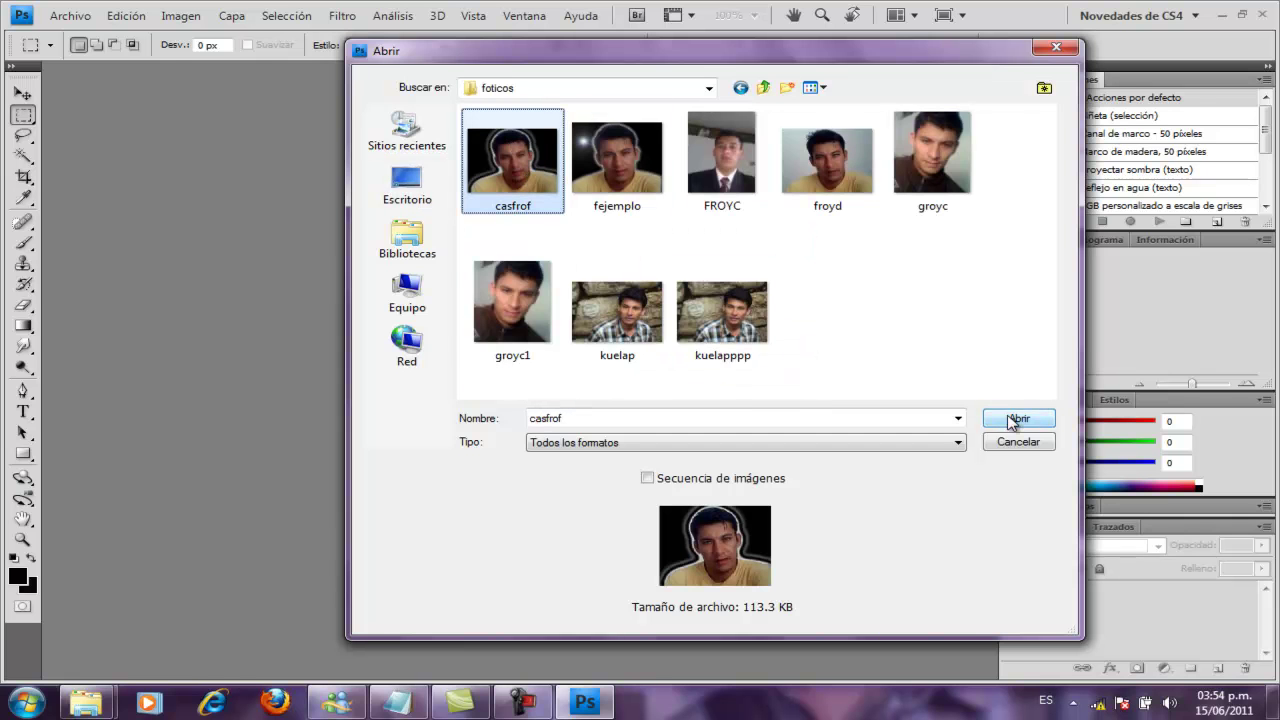
{"action": "left_click", "coordinate": [1015, 418]}
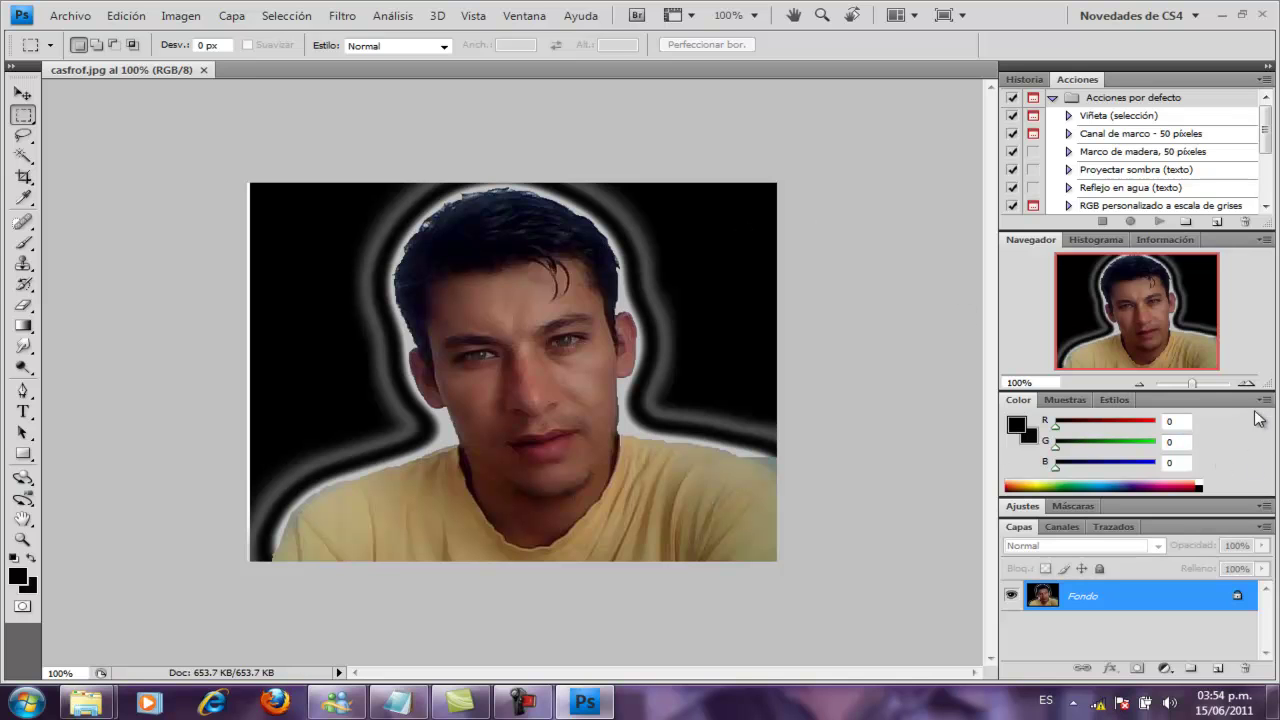
- Convert the Fondo background into the editable layer Capa 0
{"action": "left_click", "coordinate": [1244, 508]}
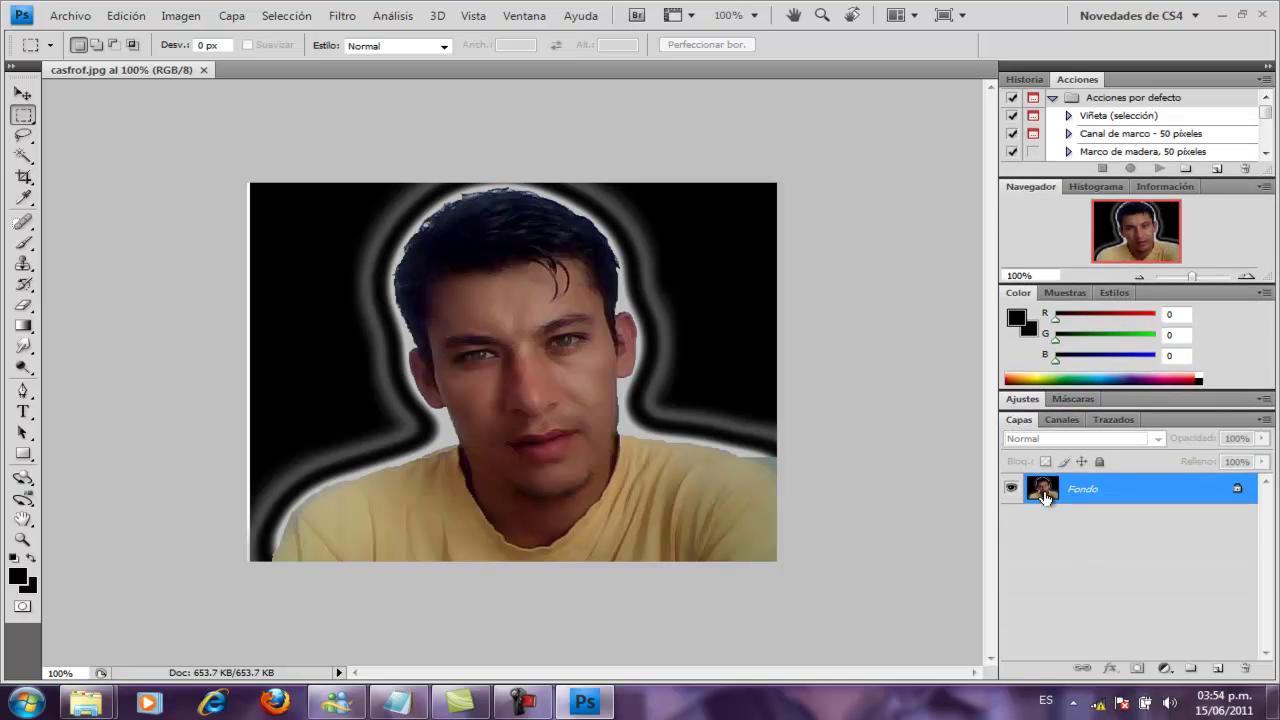
{"action": "double_click", "coordinate": [1238, 489]}
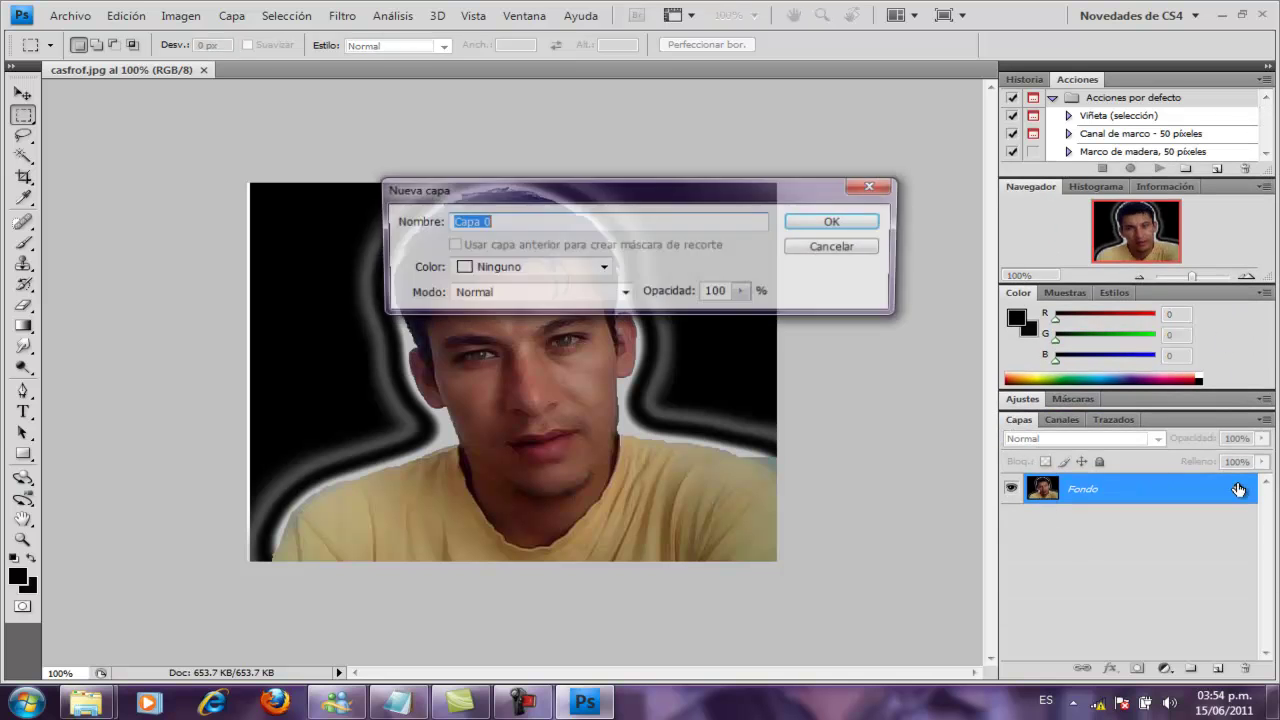
{"action": "left_click", "coordinate": [866, 221]}
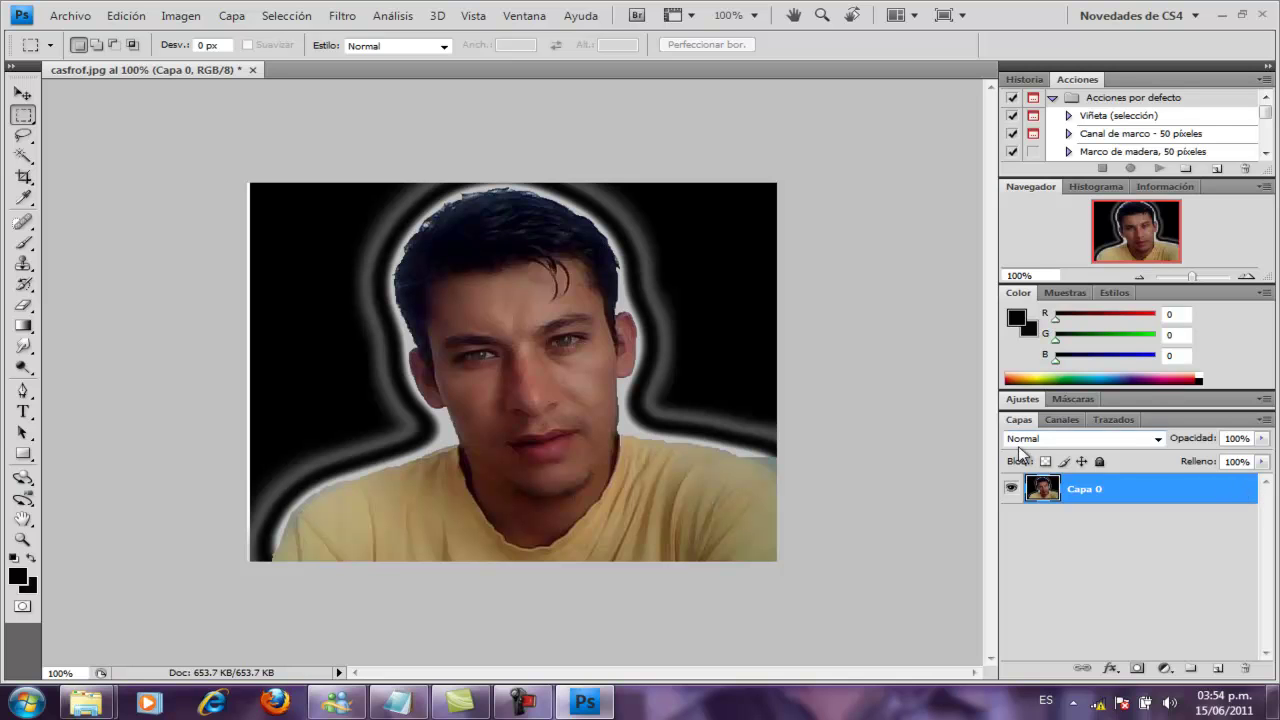
- Duplicate the layer three times, creating Capa 0 copia, Capa 0 copia 2 and Capa 0 copia 3
{"action": "right_click", "coordinate": [1133, 492]}
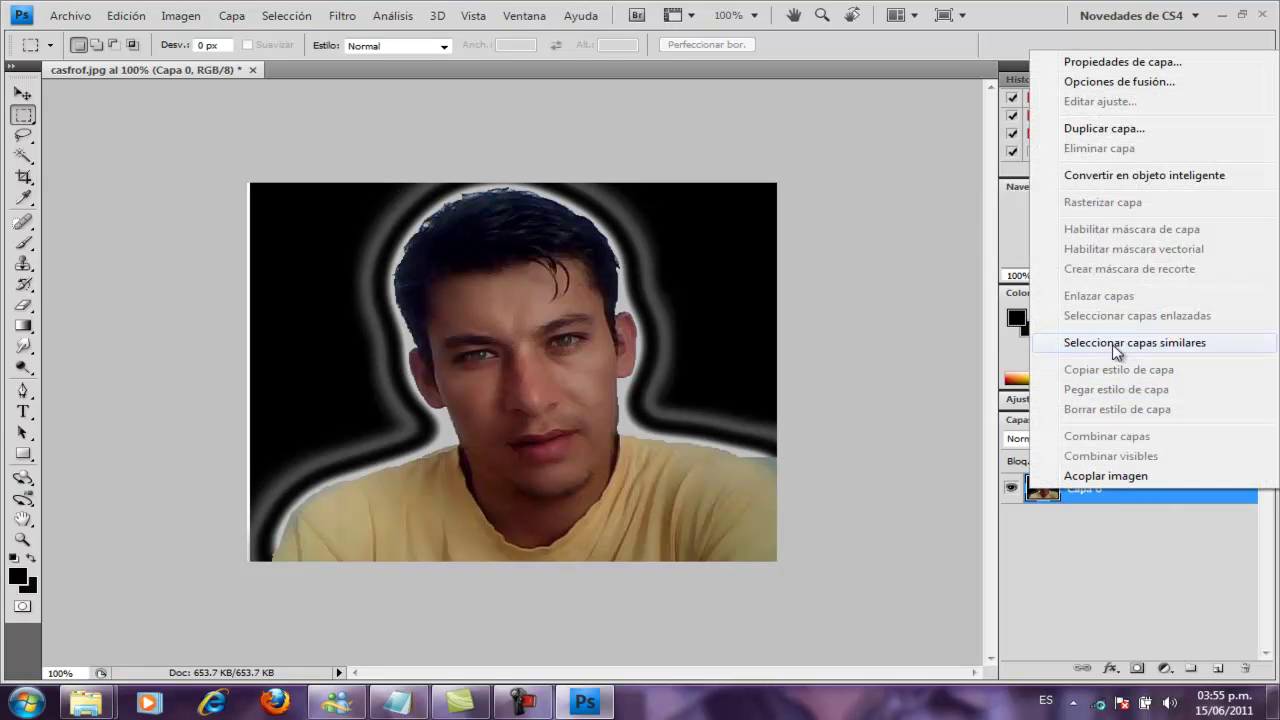
{"action": "left_click", "coordinate": [1085, 137]}
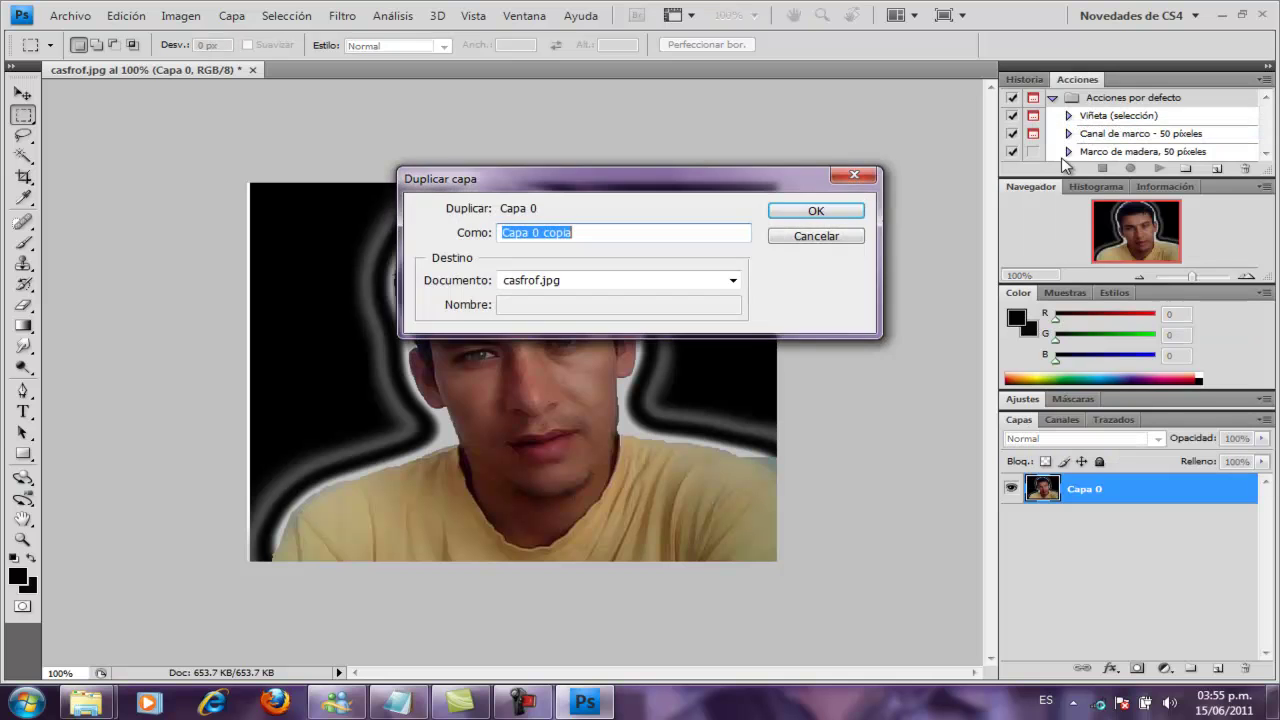
{"action": "left_click", "coordinate": [826, 207]}
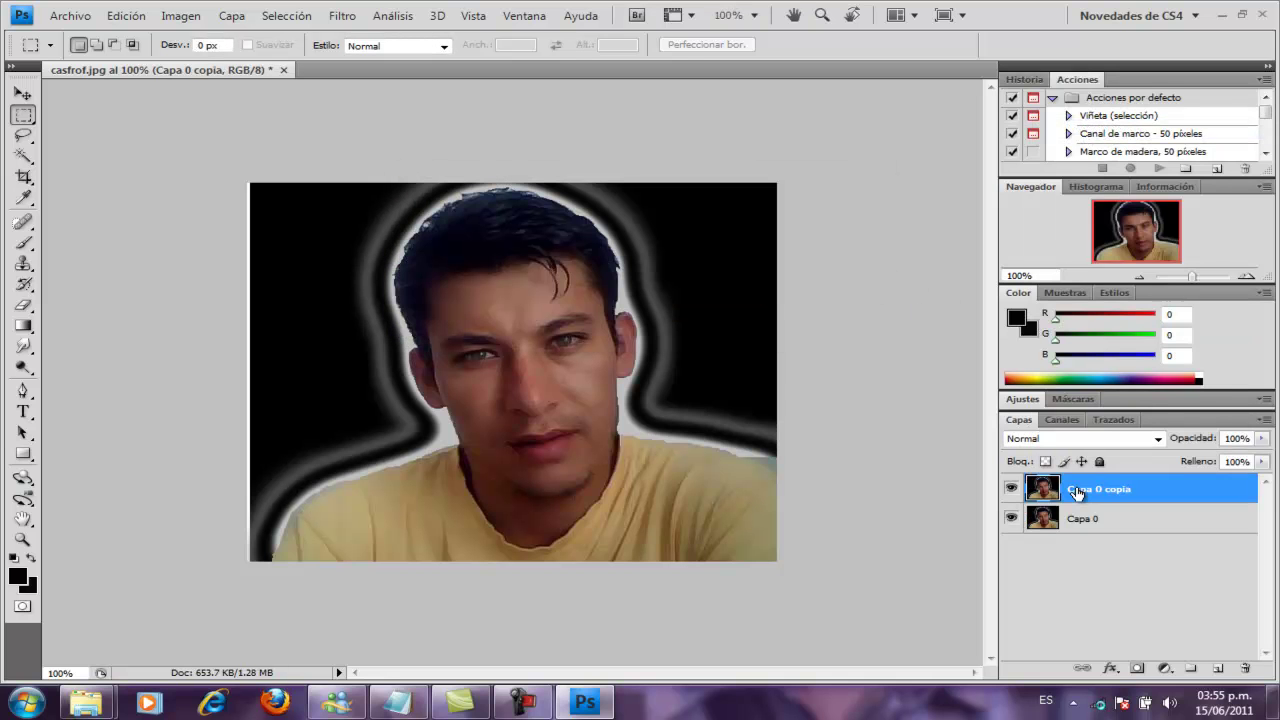
{"action": "right_click", "coordinate": [1076, 492]}
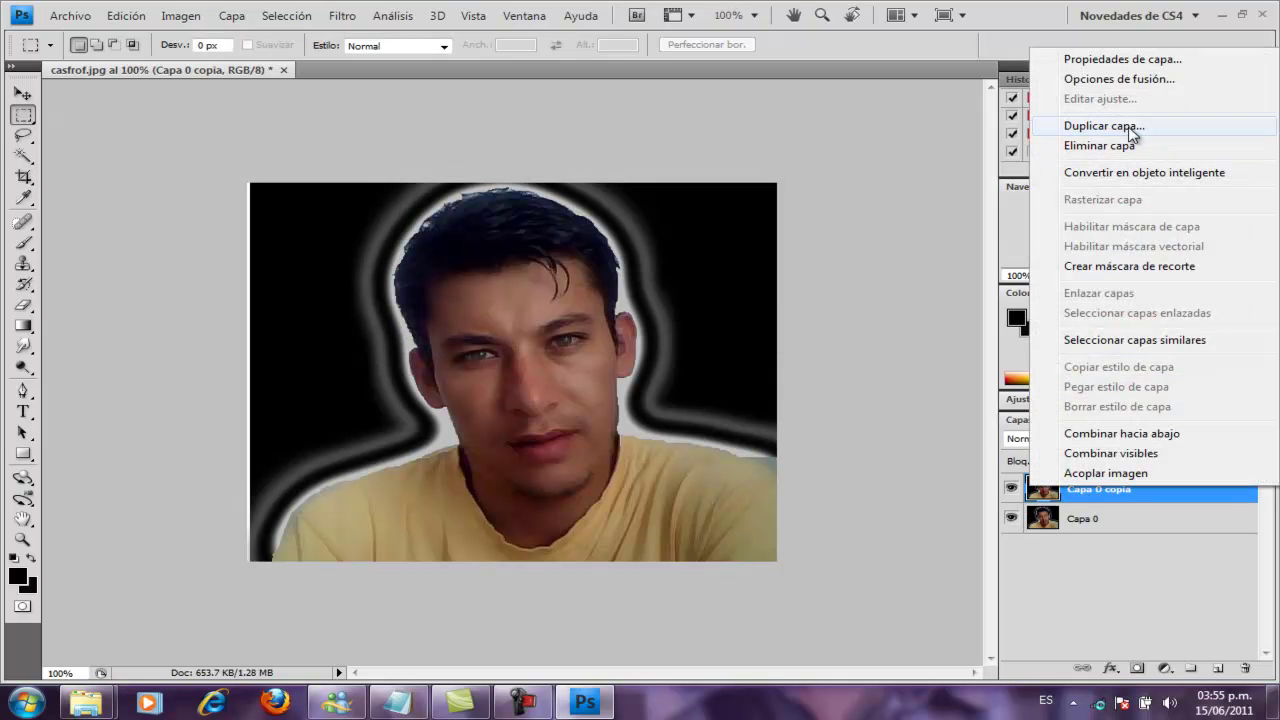
{"action": "left_click", "coordinate": [1127, 131]}
{"action": "left_click", "coordinate": [849, 218]}
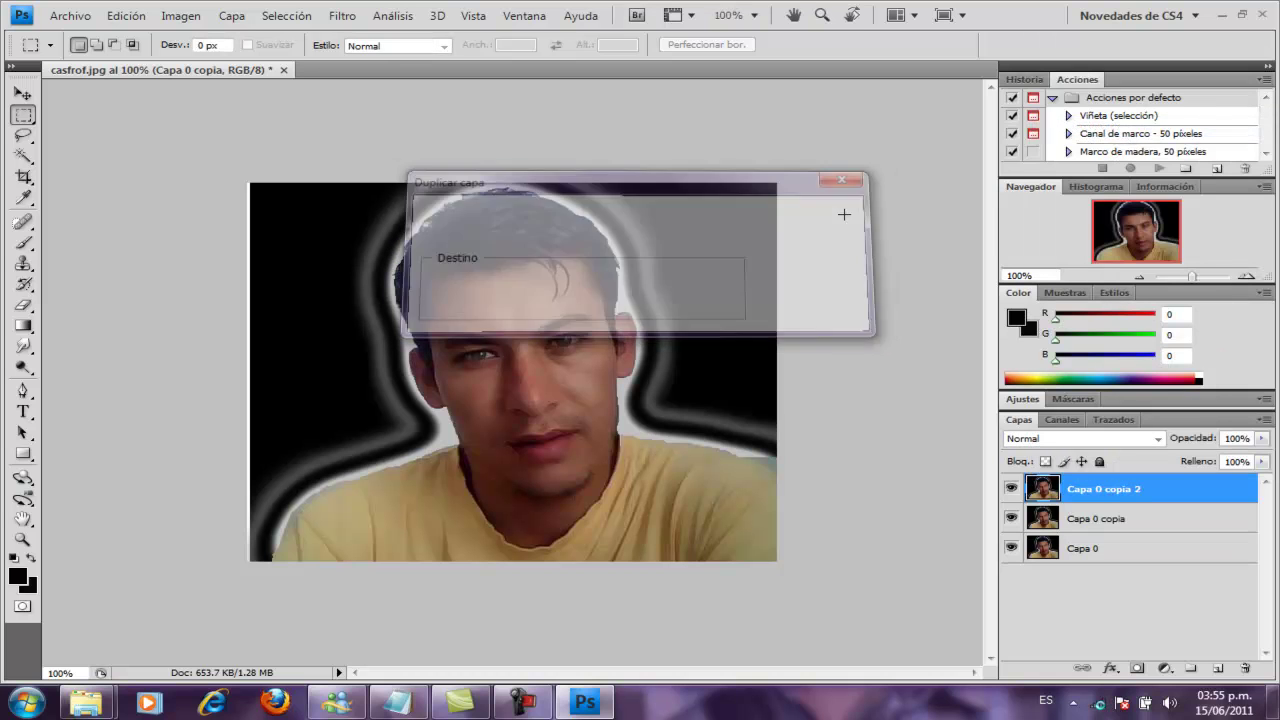
{"action": "right_click", "coordinate": [1112, 492]}
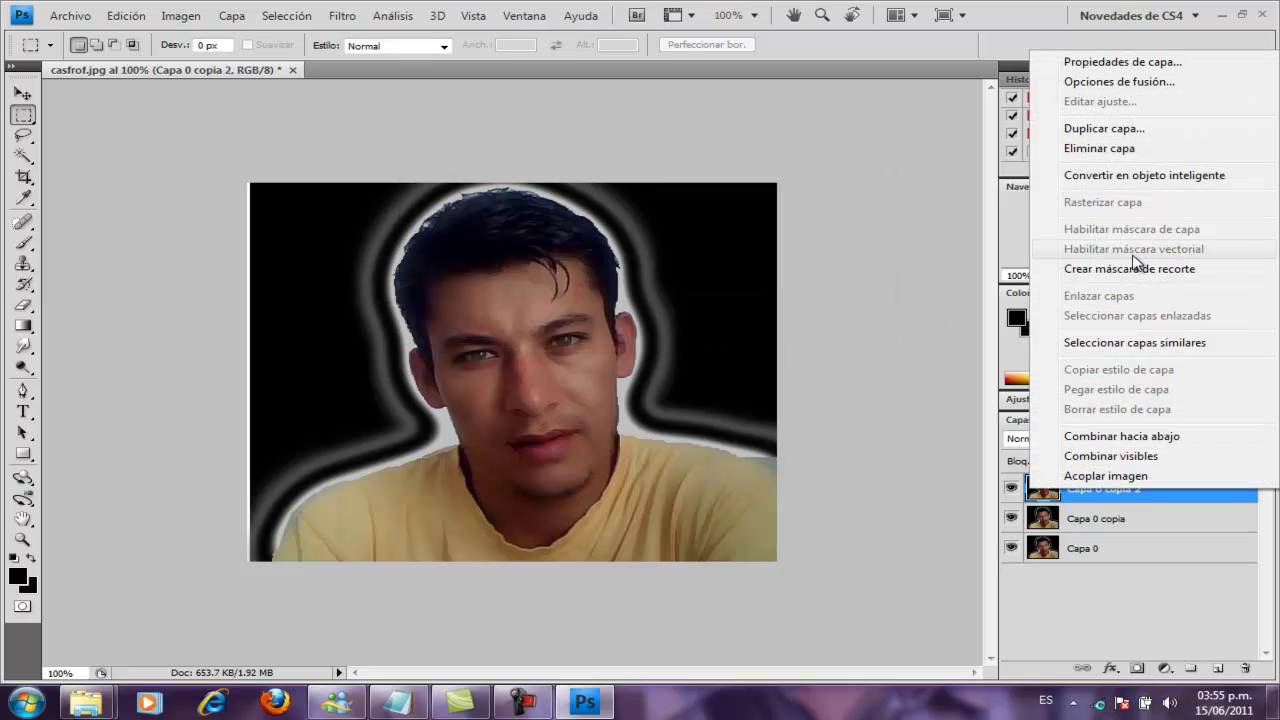
{"action": "left_click", "coordinate": [1120, 130]}
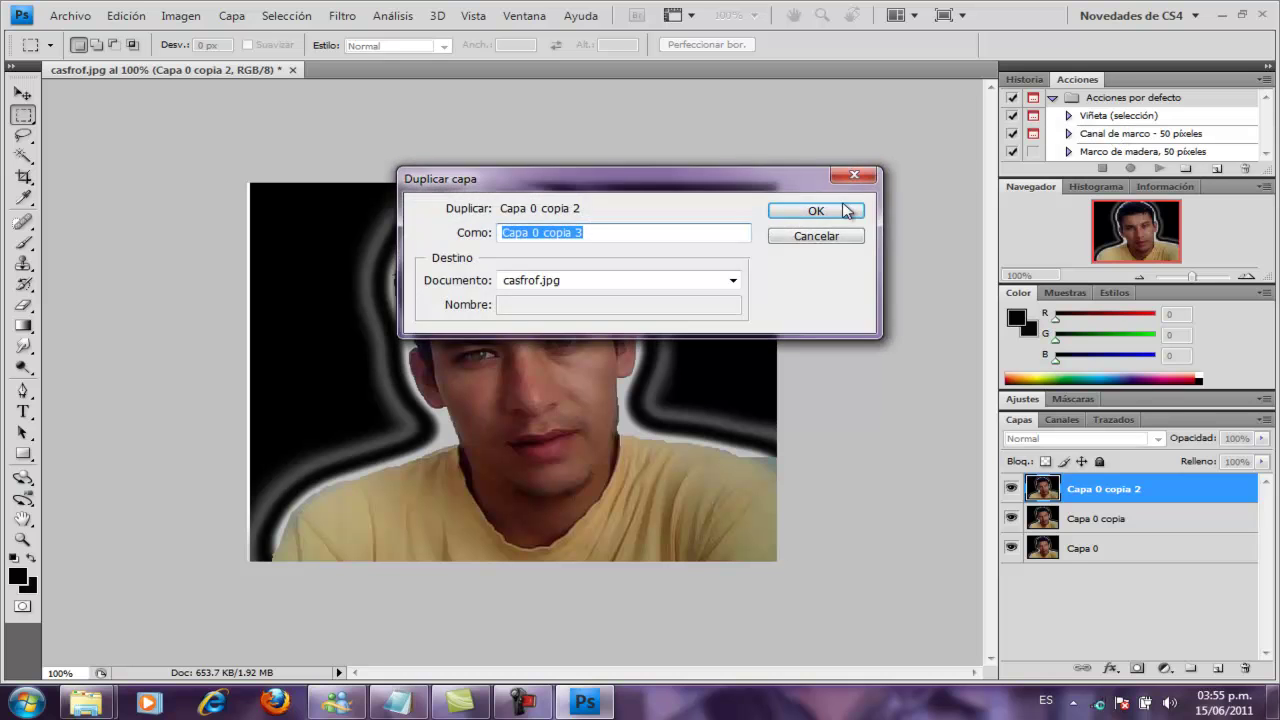
{"action": "left_click", "coordinate": [845, 211]}
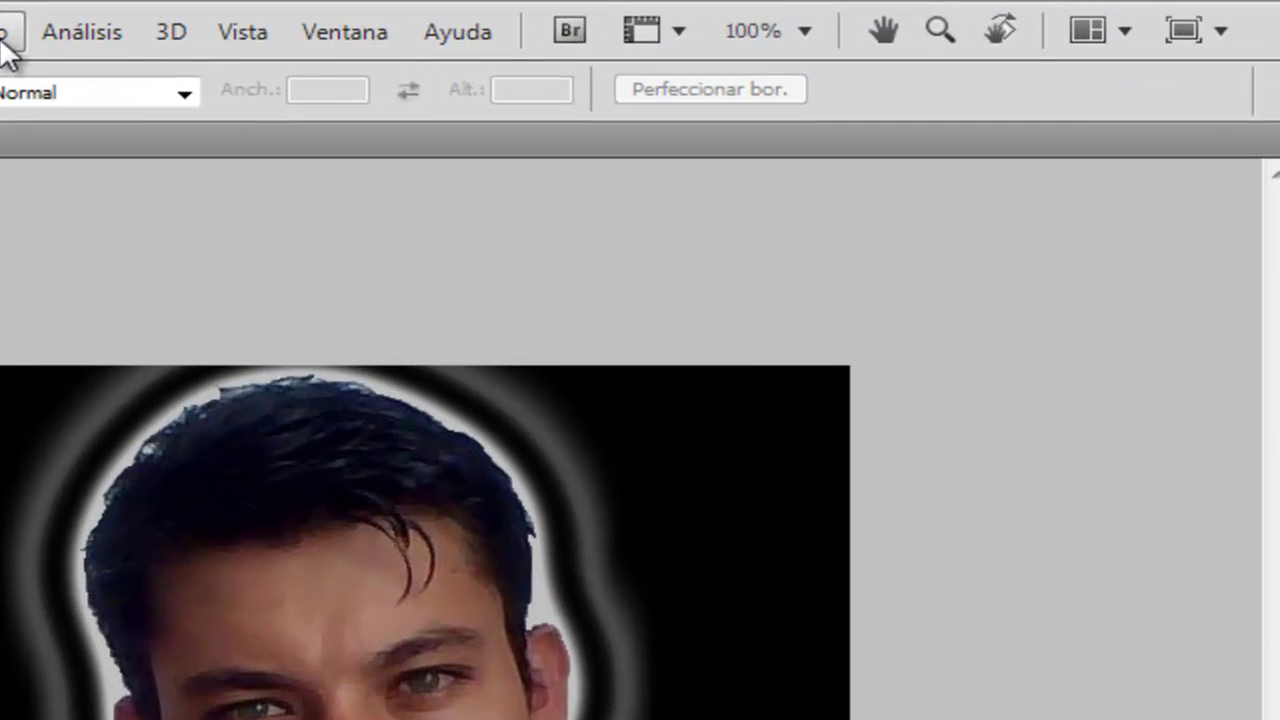
- Apply a Prime de 35 mm Destello lens flare at 80% brightness, centred left of the head
{"action": "left_click", "coordinate": [348, 16]}
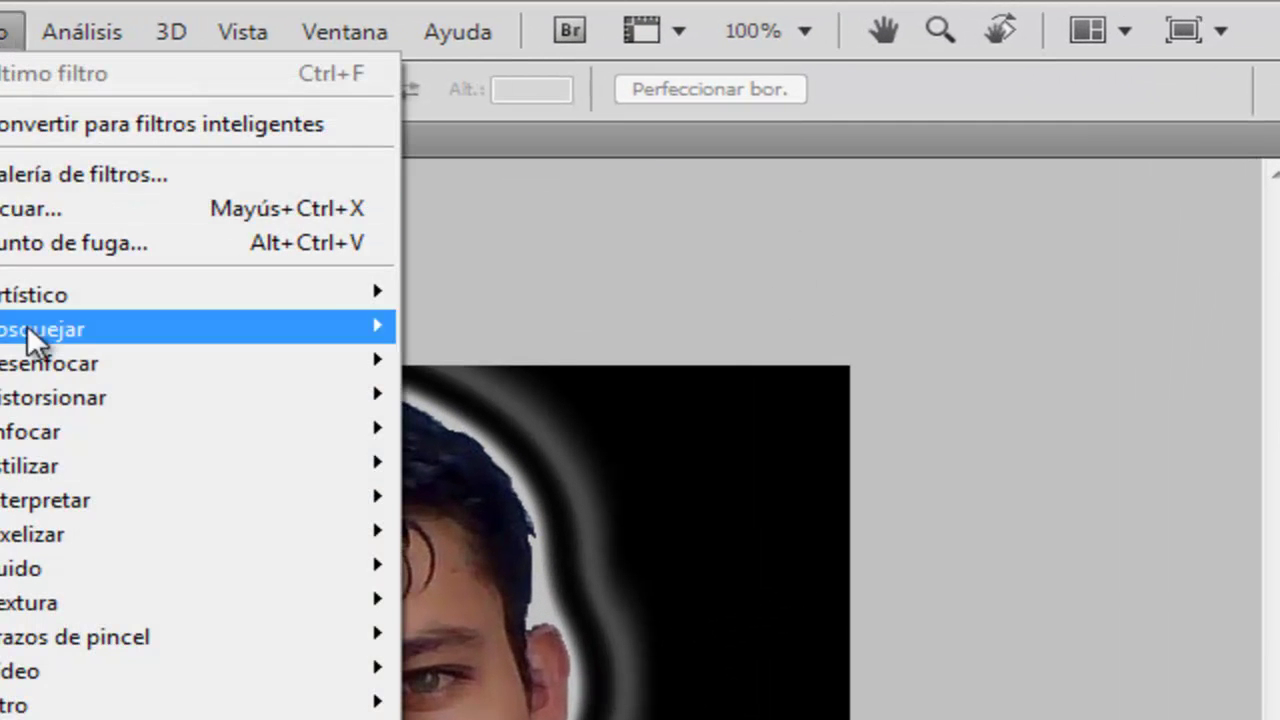
{"action": "mouse_move", "coordinate": [150, 499]}
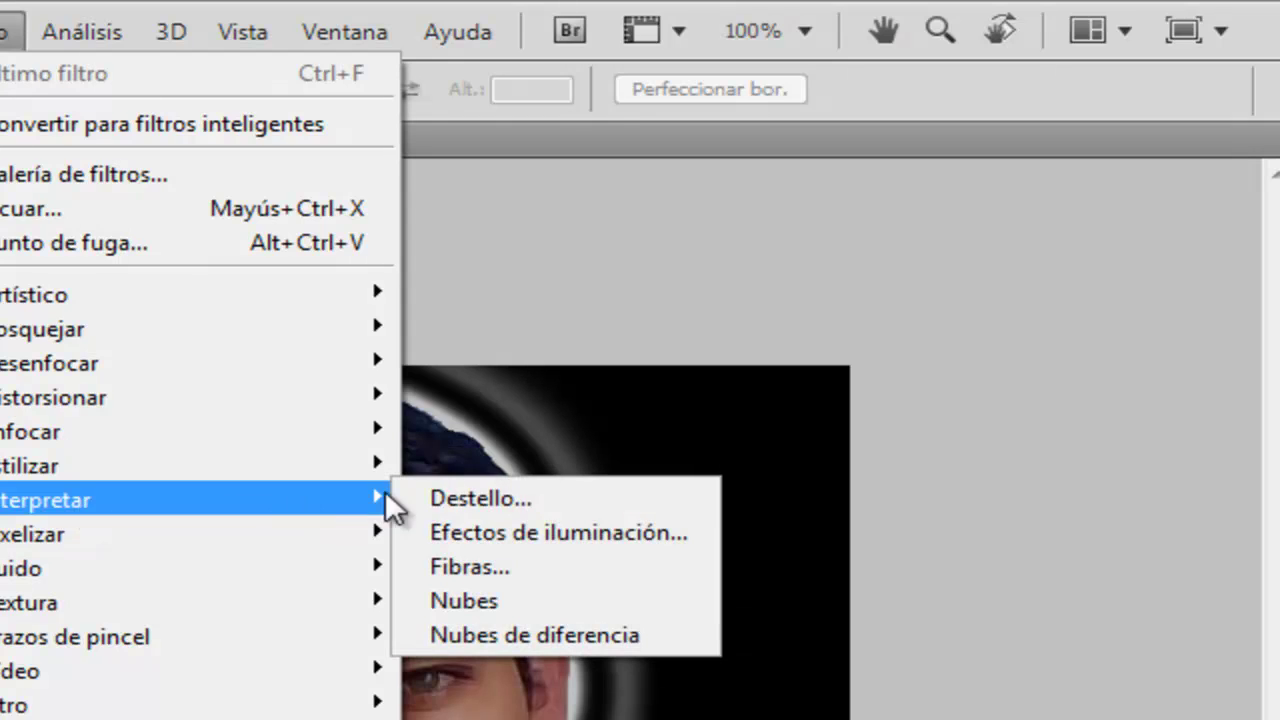
{"action": "left_click", "coordinate": [453, 500]}
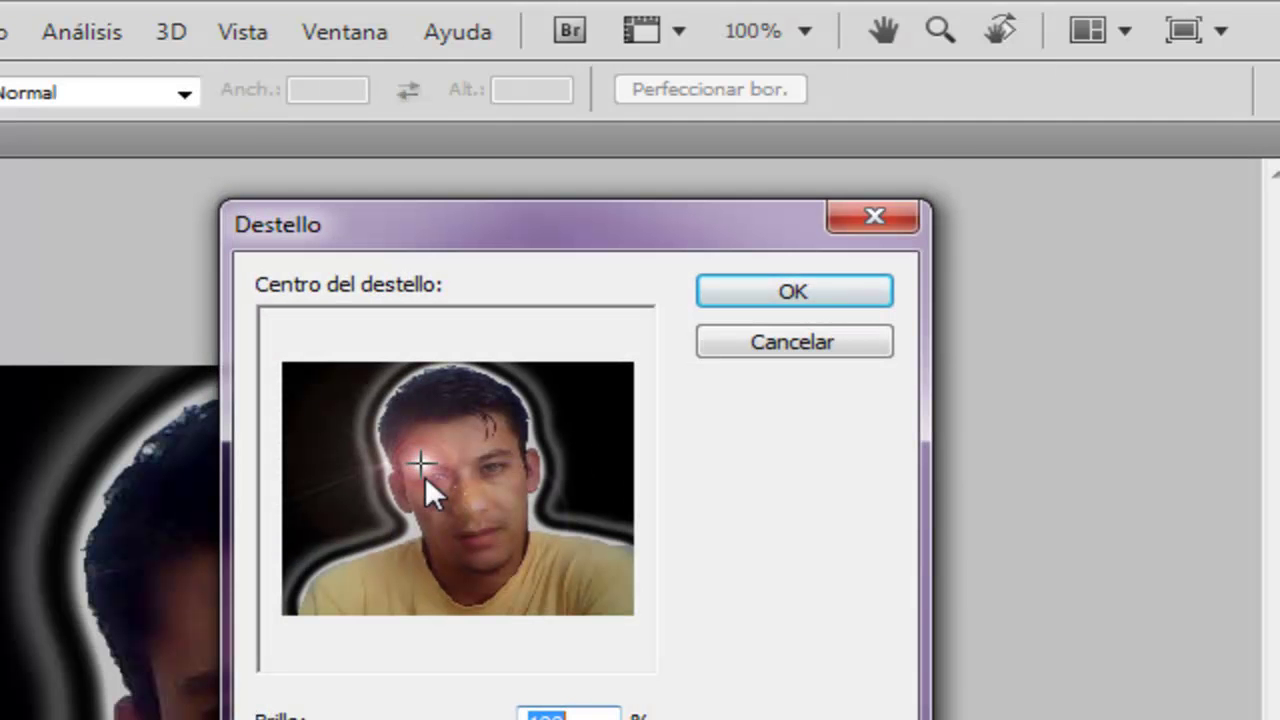
{"action": "left_click", "coordinate": [336, 434]}
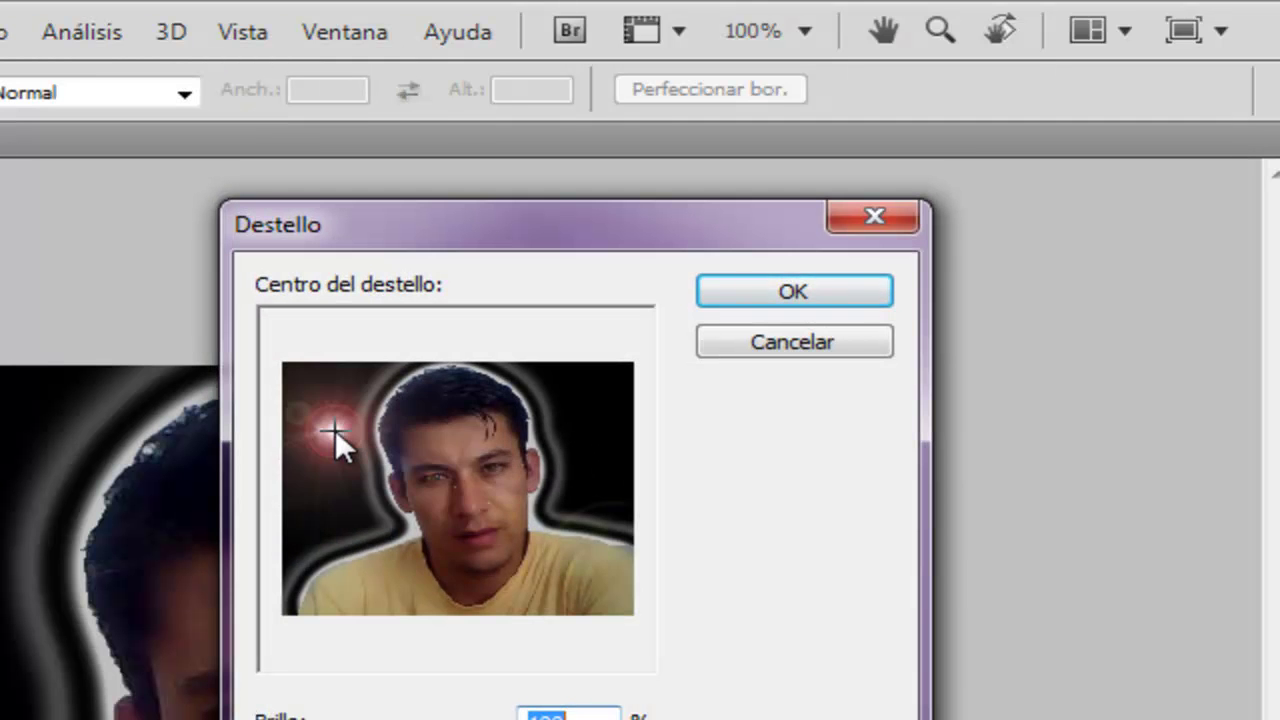
{"action": "left_click", "coordinate": [327, 423]}
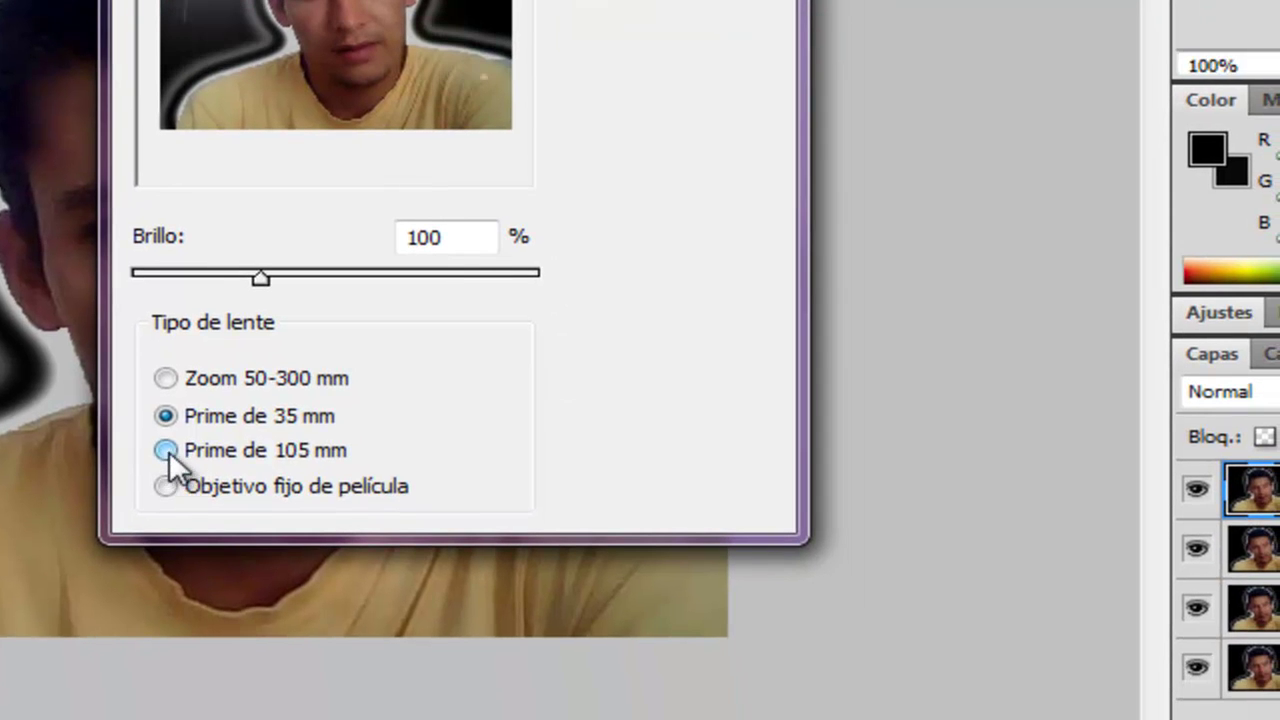
{"action": "left_click", "coordinate": [166, 416]}
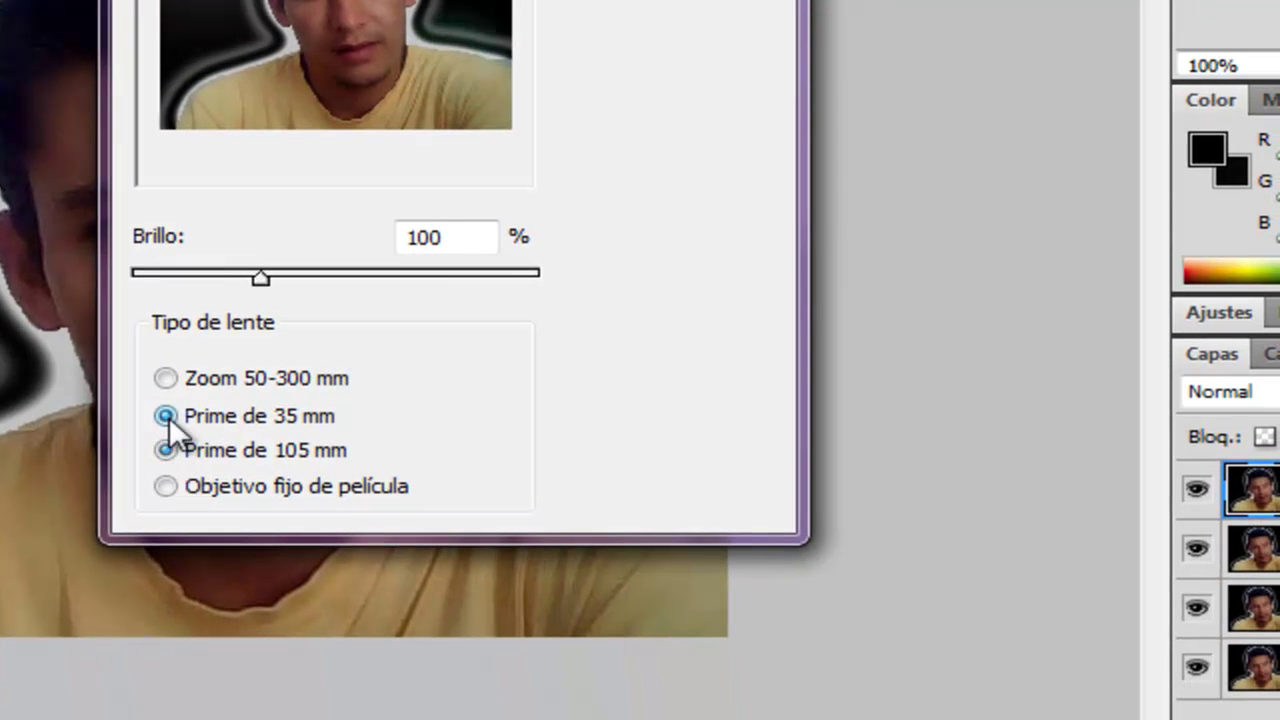
{"action": "left_click_drag", "start_coordinate": [446, 243], "coordinate": [380, 244]}
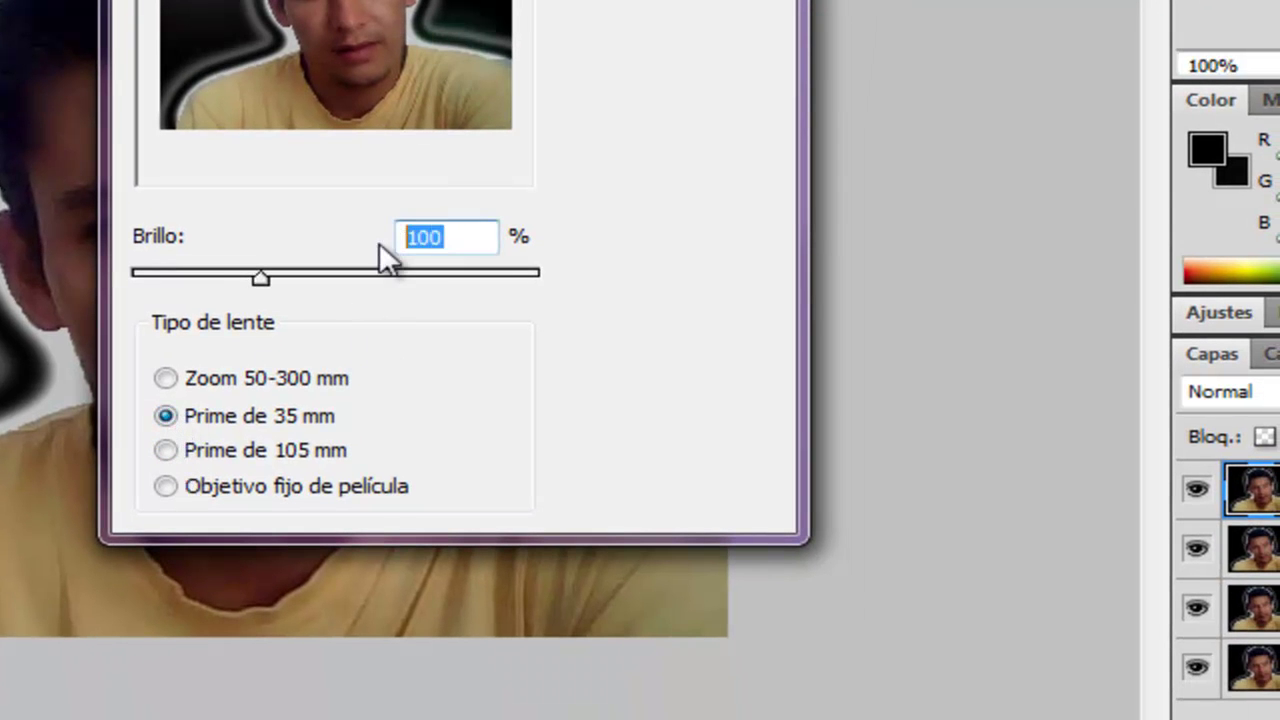
{"action": "type", "text": "80"}
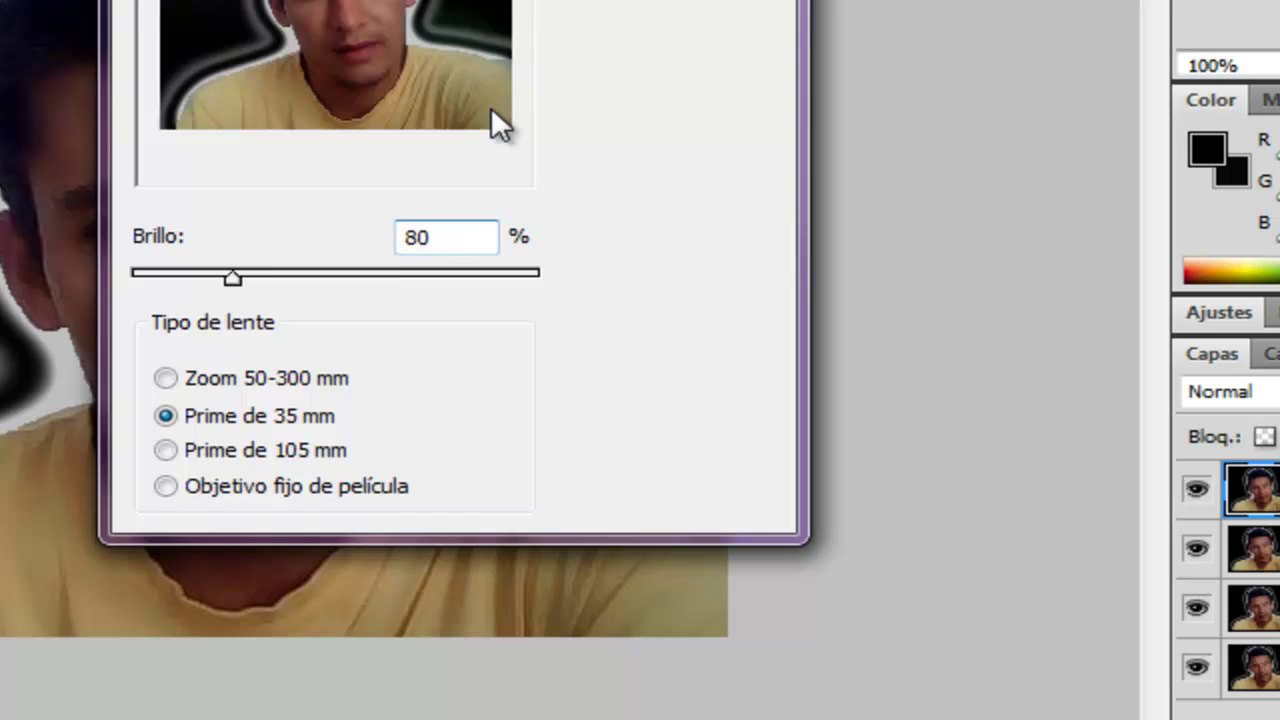
{"action": "key", "text": "Return"}
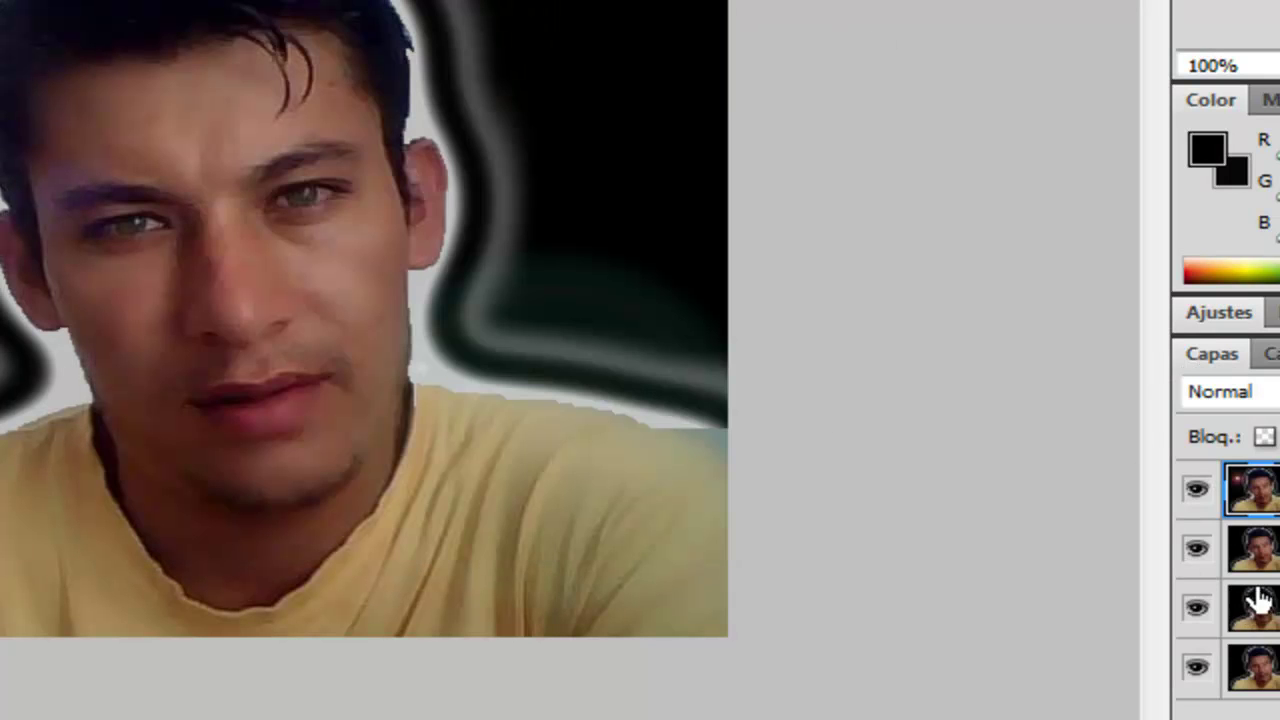
- Apply the lens flare at 100% brightness to Capa 0 copia 2
{"action": "left_click", "coordinate": [1266, 565]}
{"action": "left_click", "coordinate": [60, 0]}
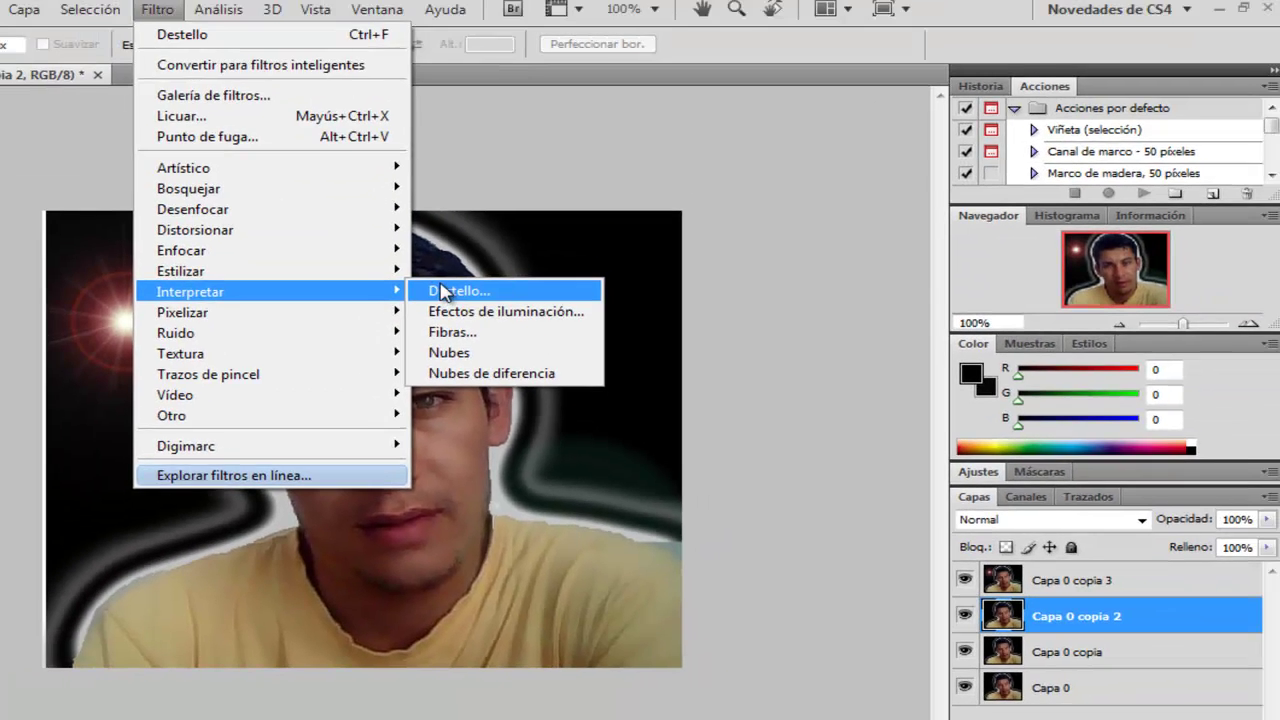
{"action": "left_click", "coordinate": [443, 291]}
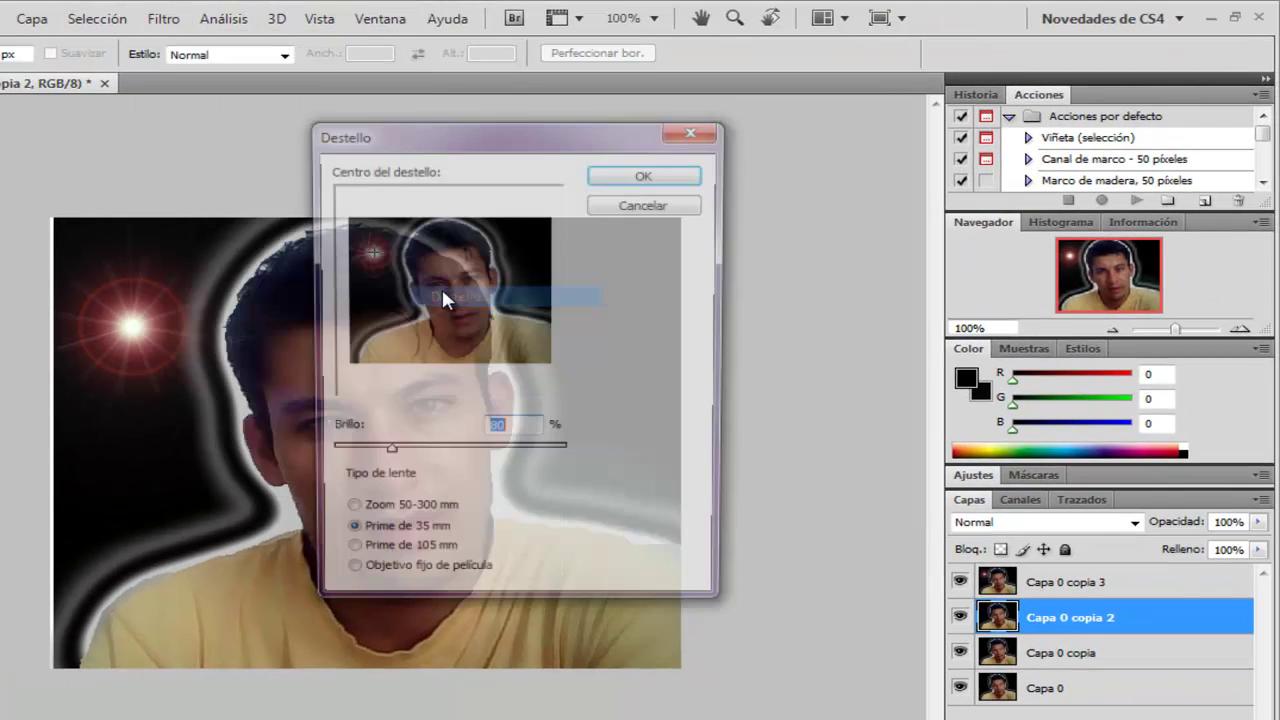
{"action": "type", "text": "100"}
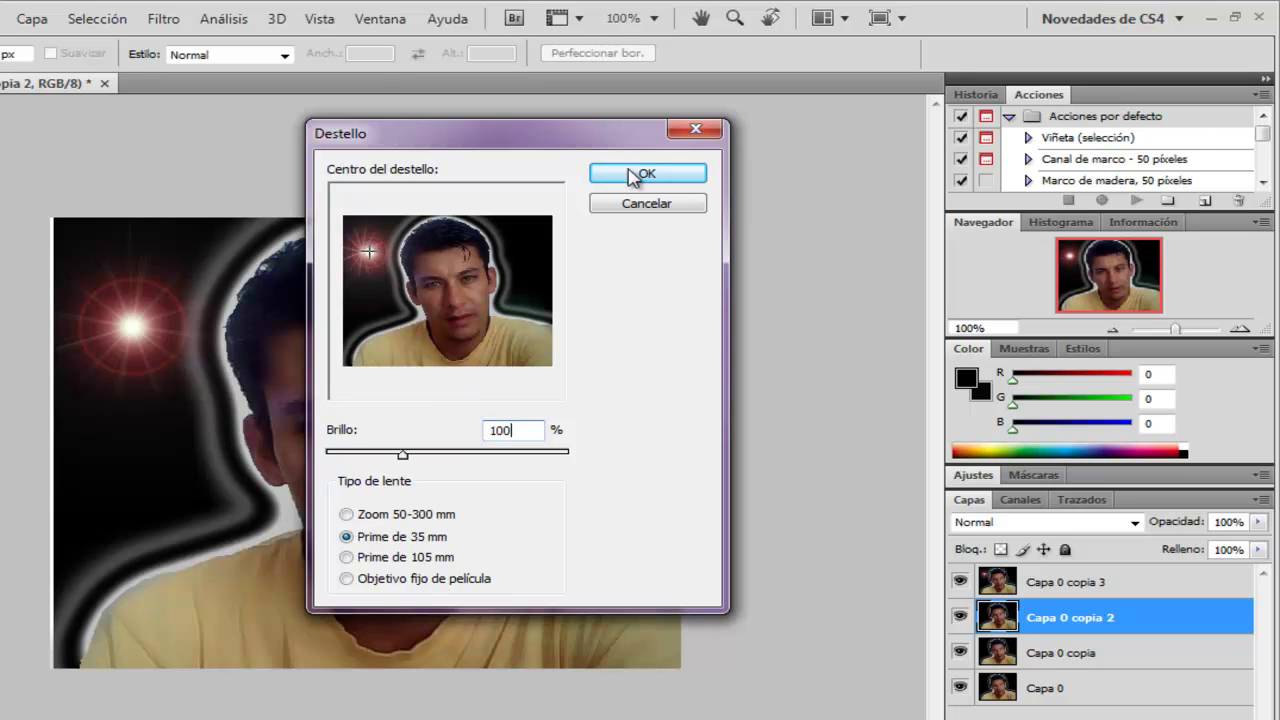
{"action": "left_click", "coordinate": [647, 173]}
- Select Capa 0 copia and bring up the Destello lens flare filter
{"action": "left_click", "coordinate": [1003, 655]}
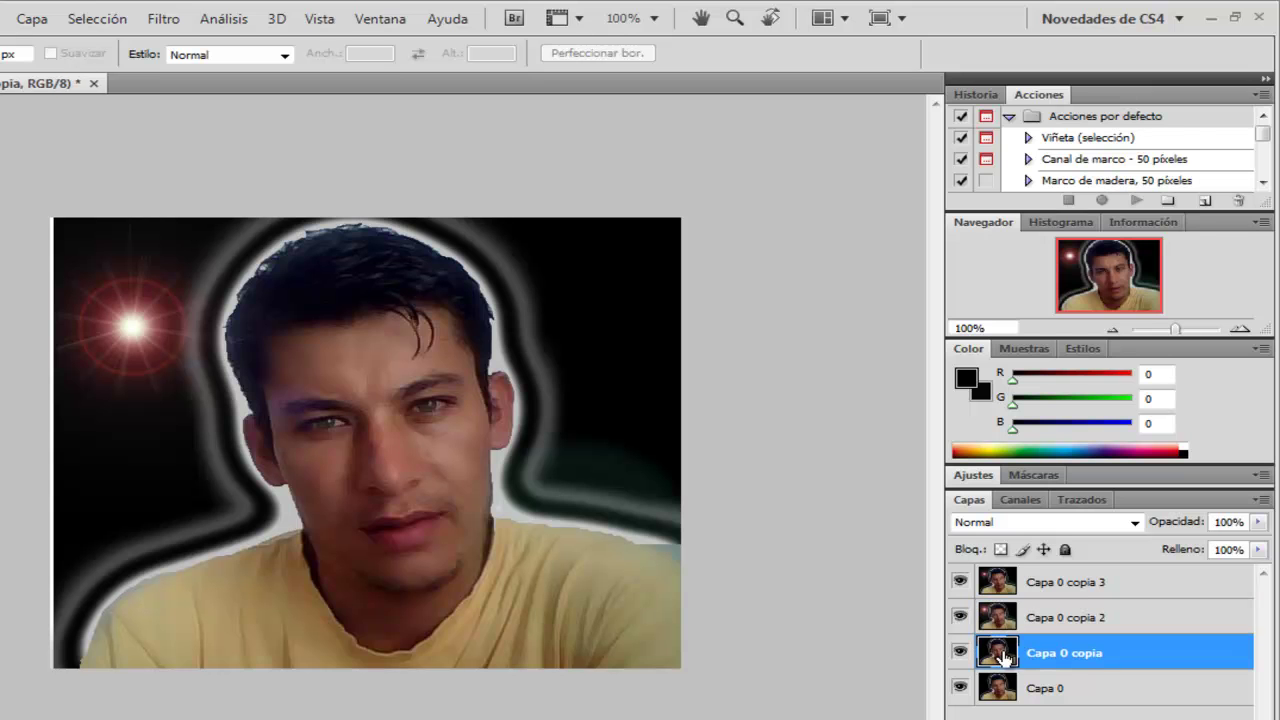
{"action": "left_click", "coordinate": [158, 20]}
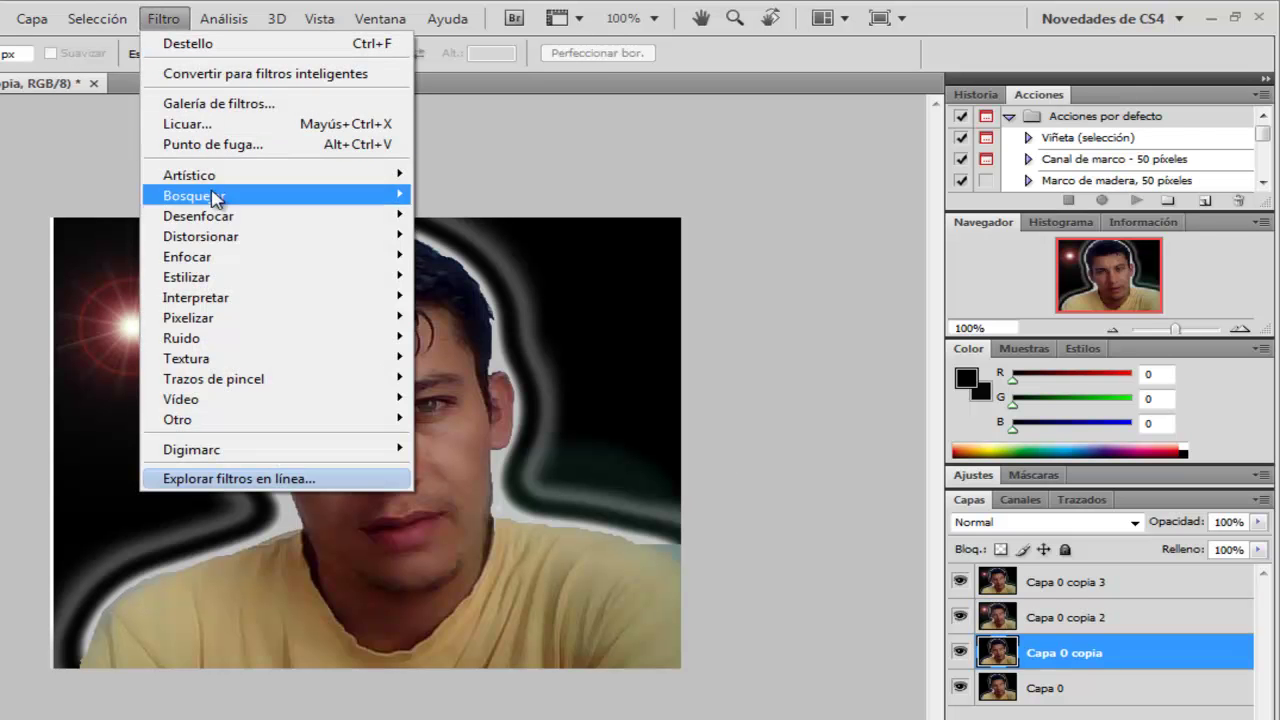
{"action": "mouse_move", "coordinate": [196, 297]}
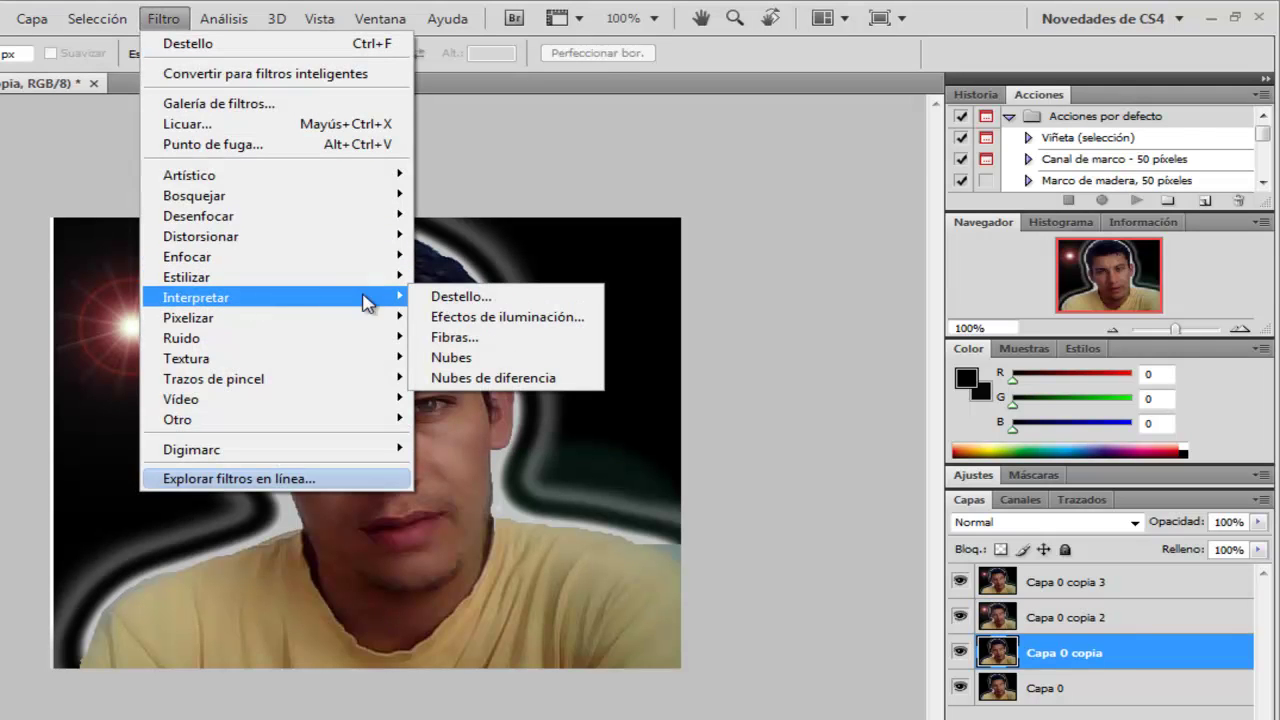
{"action": "left_click", "coordinate": [445, 296]}
- Finish Capa 0 copia's flare at 120%, then flare Capa 0 at 140% brightness
{"action": "type", "text": "12"}
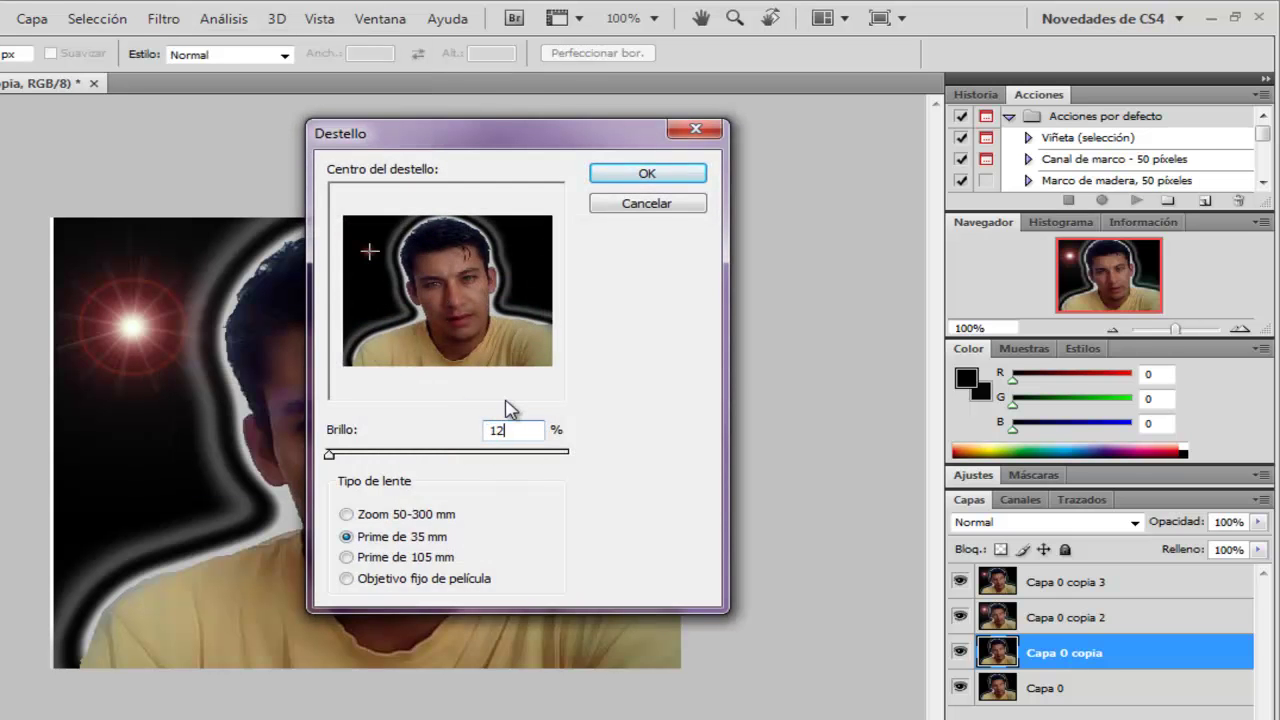
{"action": "type", "text": "0"}
{"action": "left_click", "coordinate": [660, 177]}
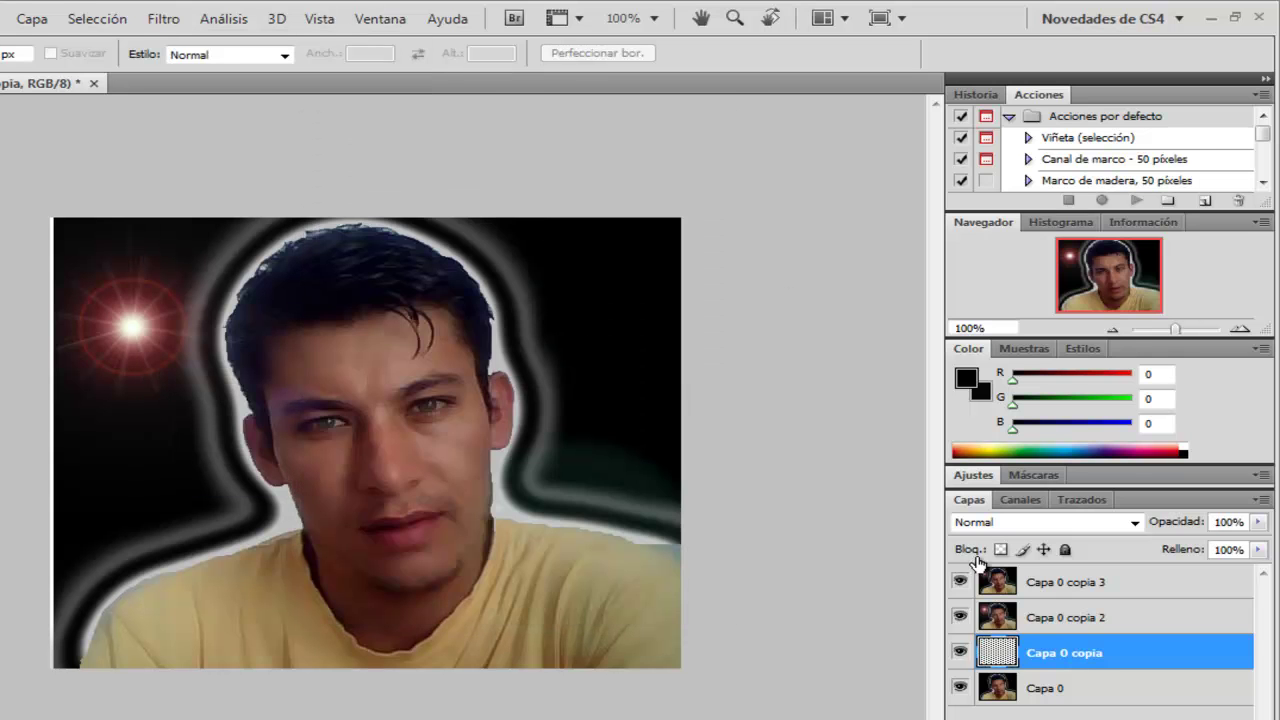
{"action": "left_click", "coordinate": [998, 690]}
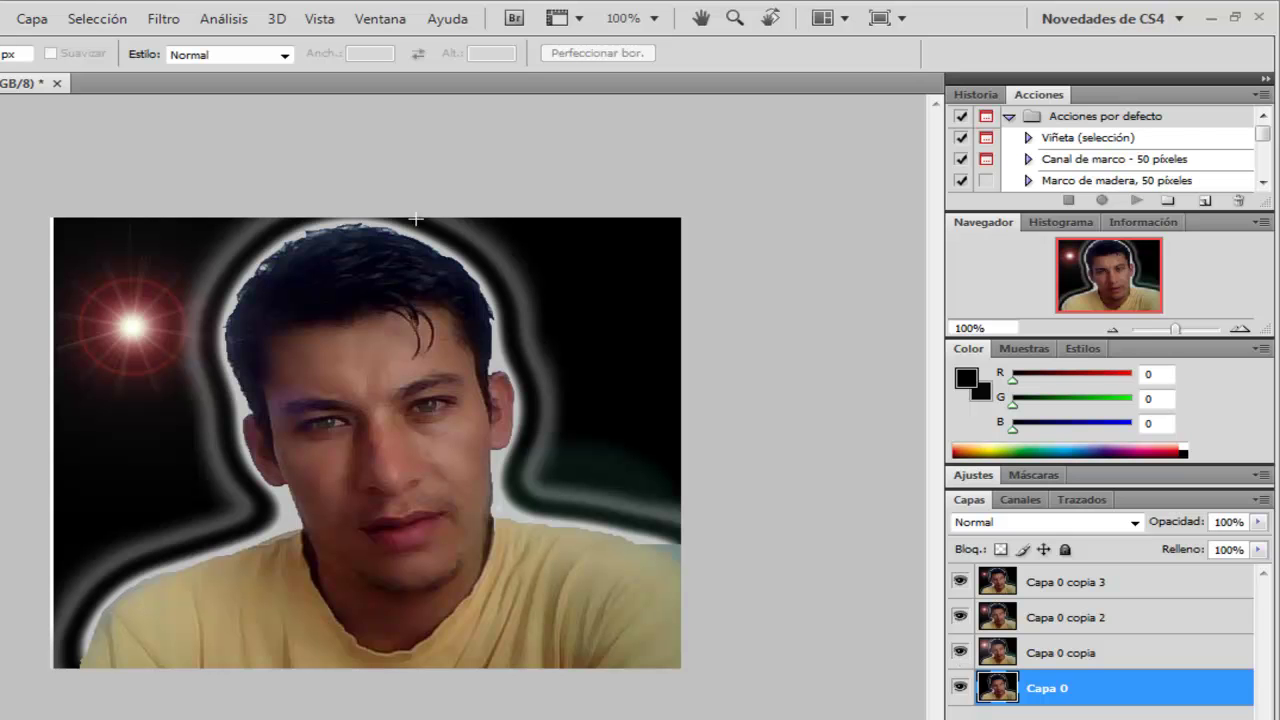
{"action": "left_click", "coordinate": [165, 18]}
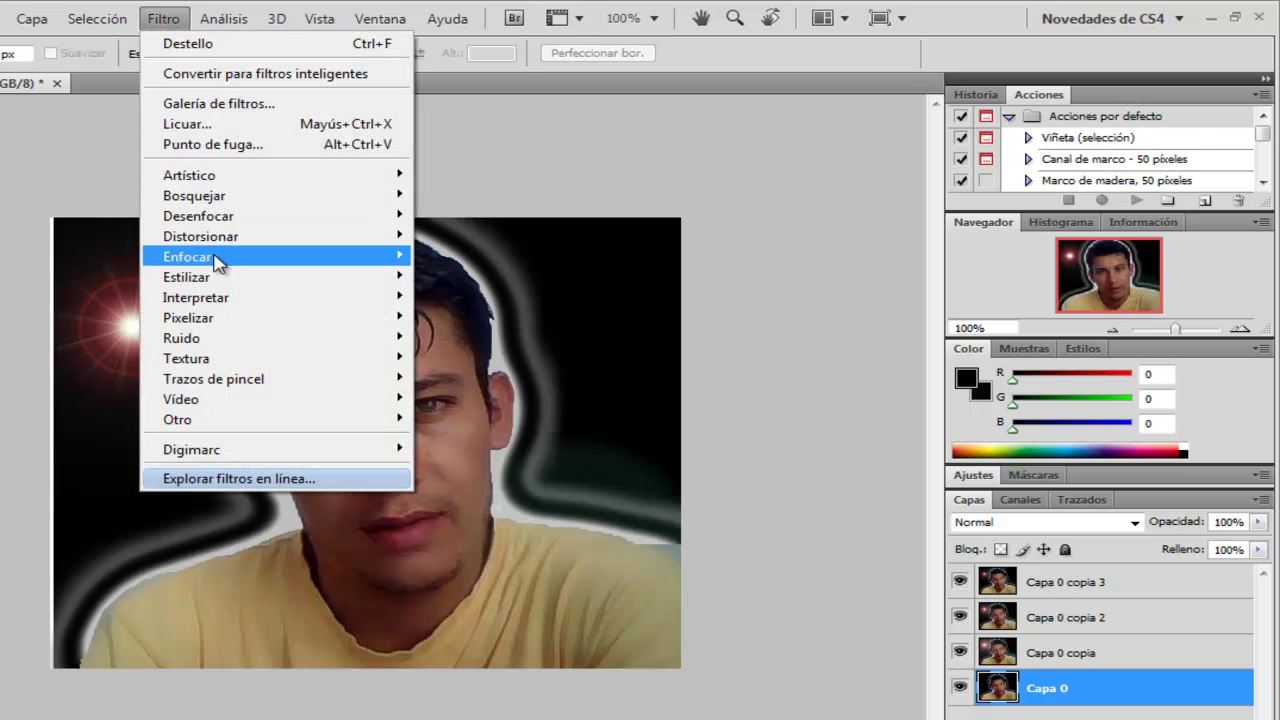
{"action": "mouse_move", "coordinate": [196, 297]}
{"action": "left_click", "coordinate": [437, 299]}
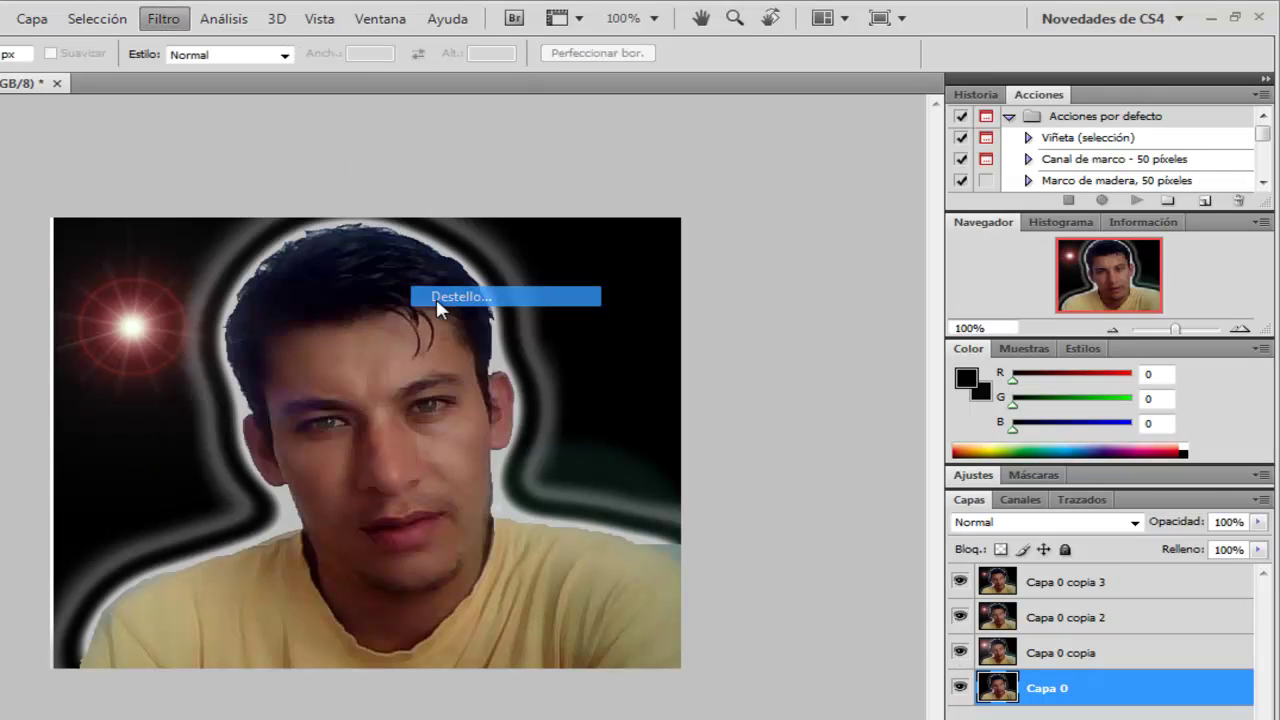
{"action": "type", "text": "140"}
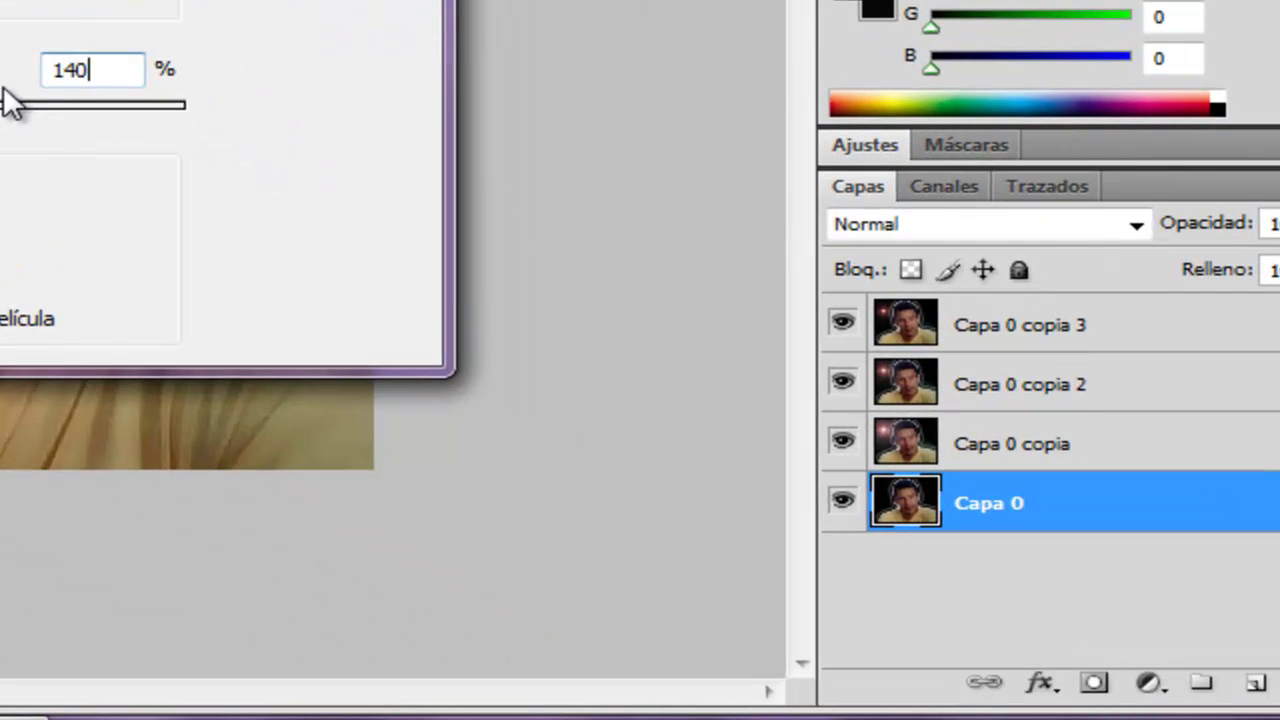
{"action": "key", "text": "Return"}
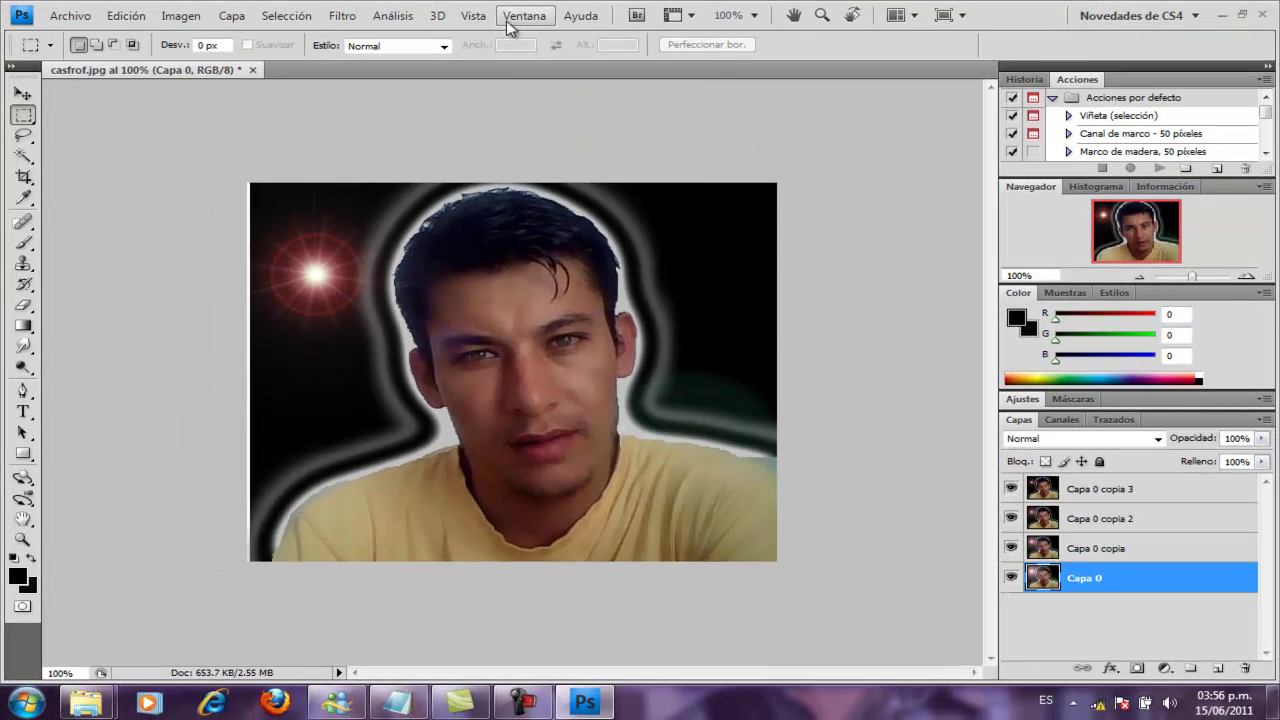
- Show the Animation frames panel with only Capa 0 copia 3 visible for frame 1
{"action": "left_click", "coordinate": [512, 22]}
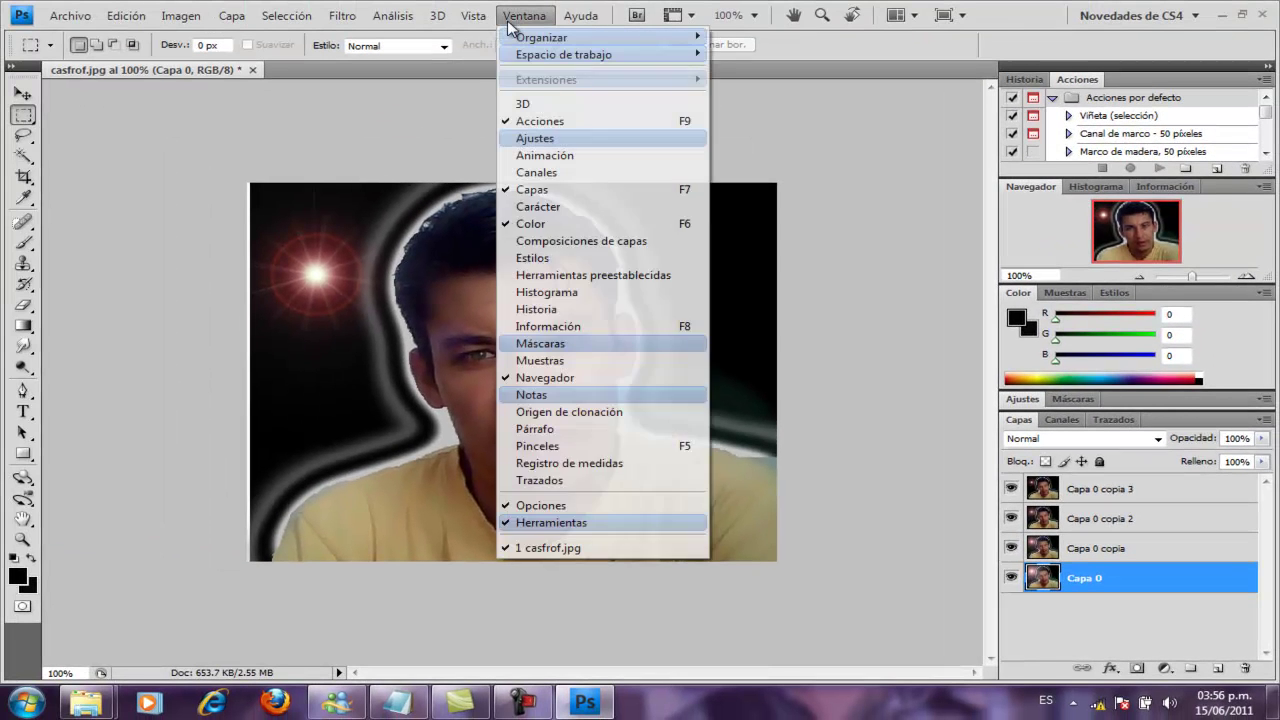
{"action": "left_click", "coordinate": [531, 157]}
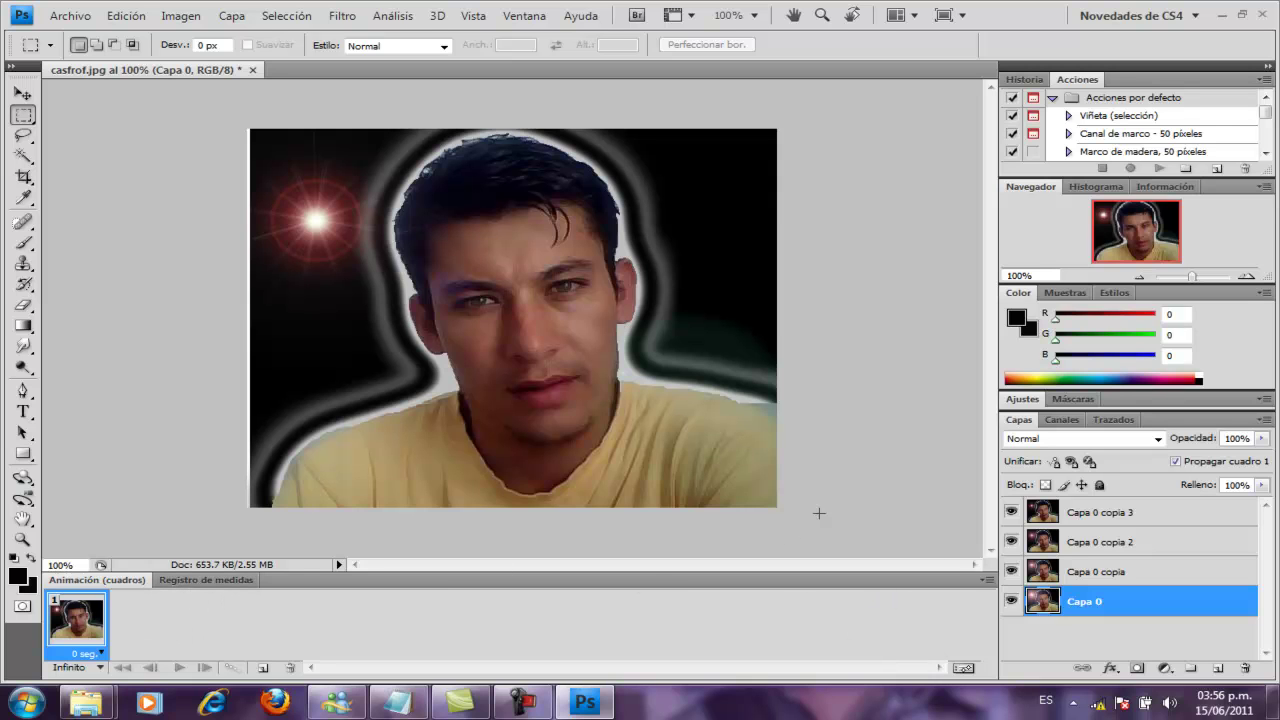
{"action": "left_click_drag", "start_coordinate": [1018, 548], "coordinate": [1012, 603]}
{"action": "left_click", "coordinate": [1012, 603]}
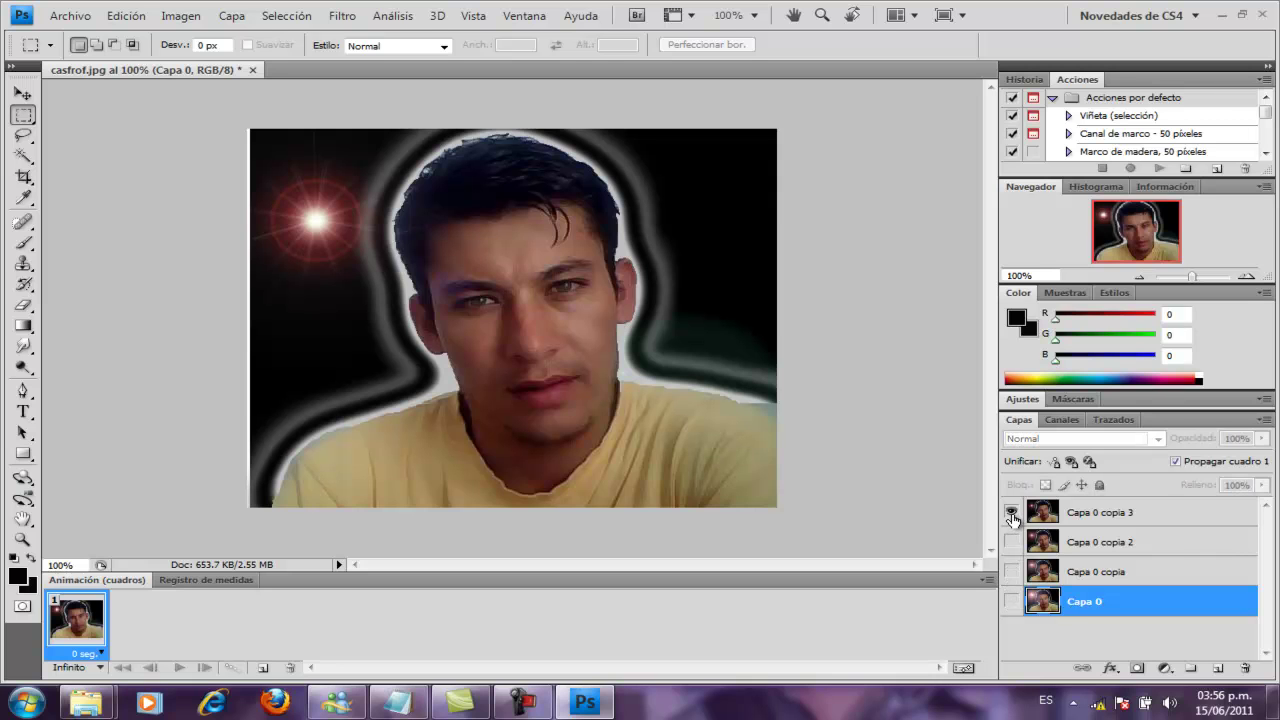
- Add duplicate frames, each showing a different flare layer, then return to frame 1
{"action": "left_click", "coordinate": [263, 668]}
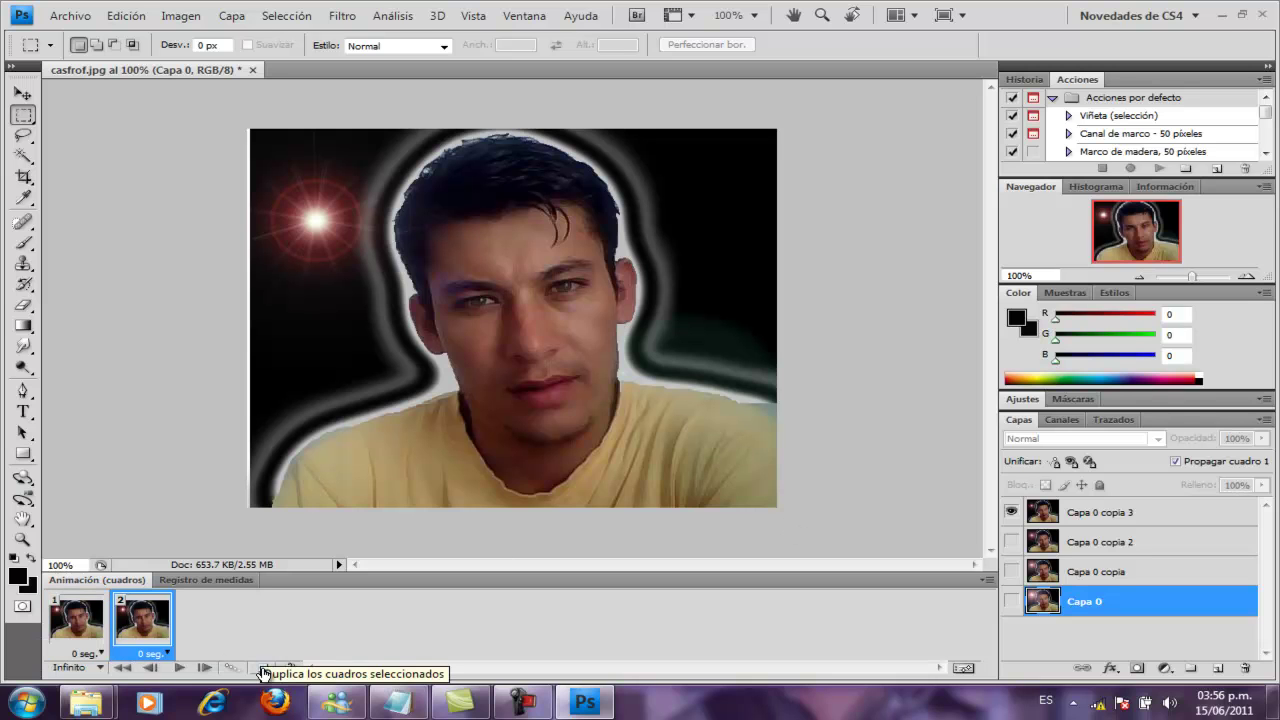
{"action": "left_click", "coordinate": [1011, 541]}
{"action": "left_click", "coordinate": [1012, 512]}
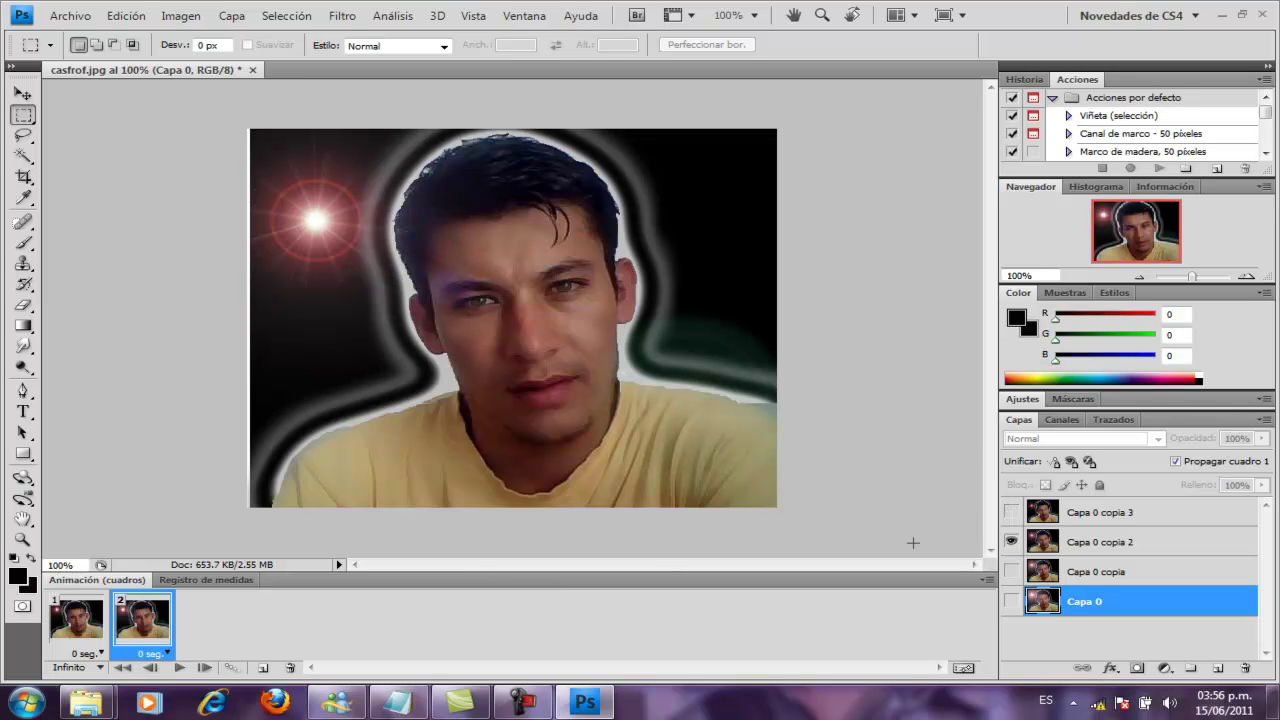
{"action": "left_click", "coordinate": [264, 668]}
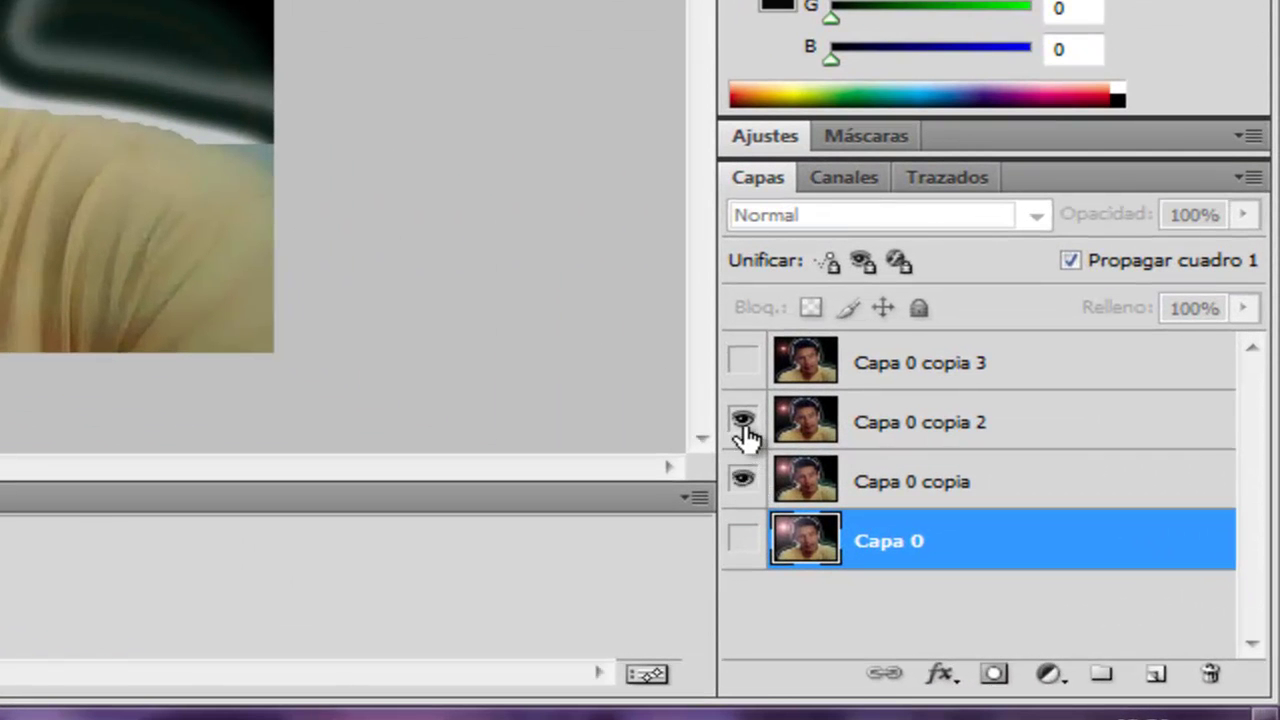
{"action": "left_click", "coordinate": [742, 421]}
{"action": "left_click", "coordinate": [742, 540]}
{"action": "left_click", "coordinate": [742, 481]}
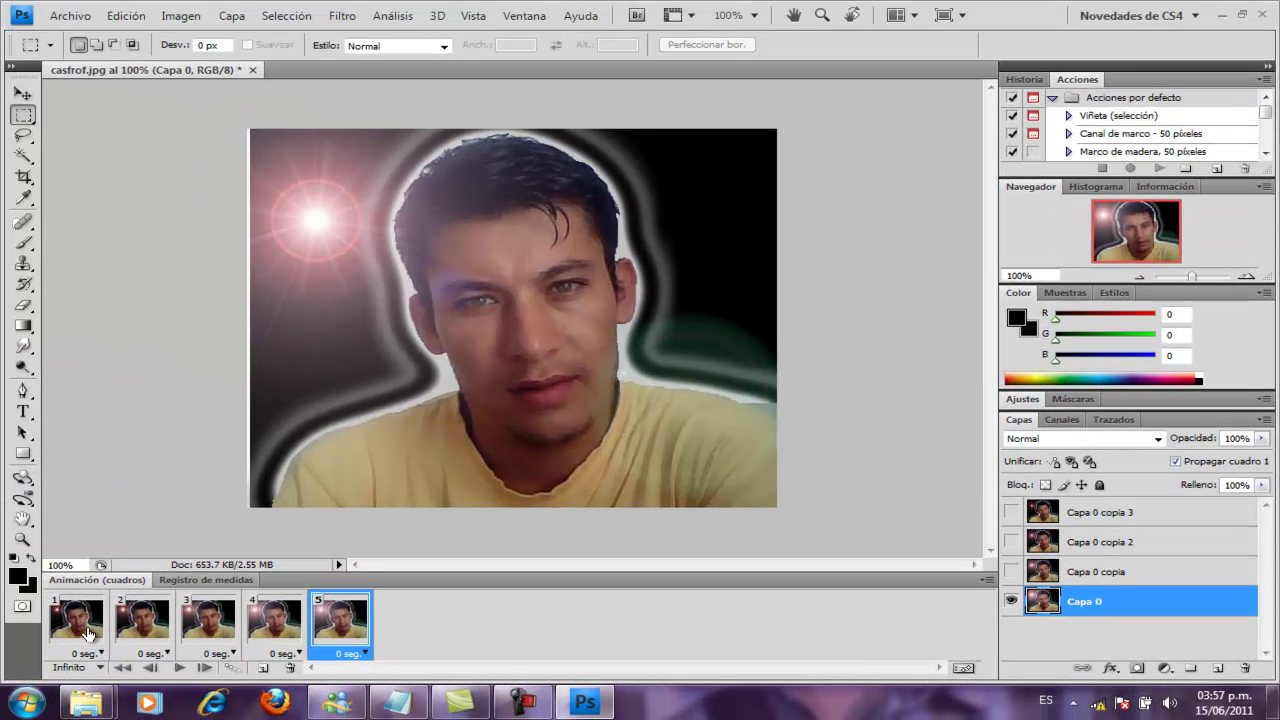
{"action": "left_click", "coordinate": [86, 632]}
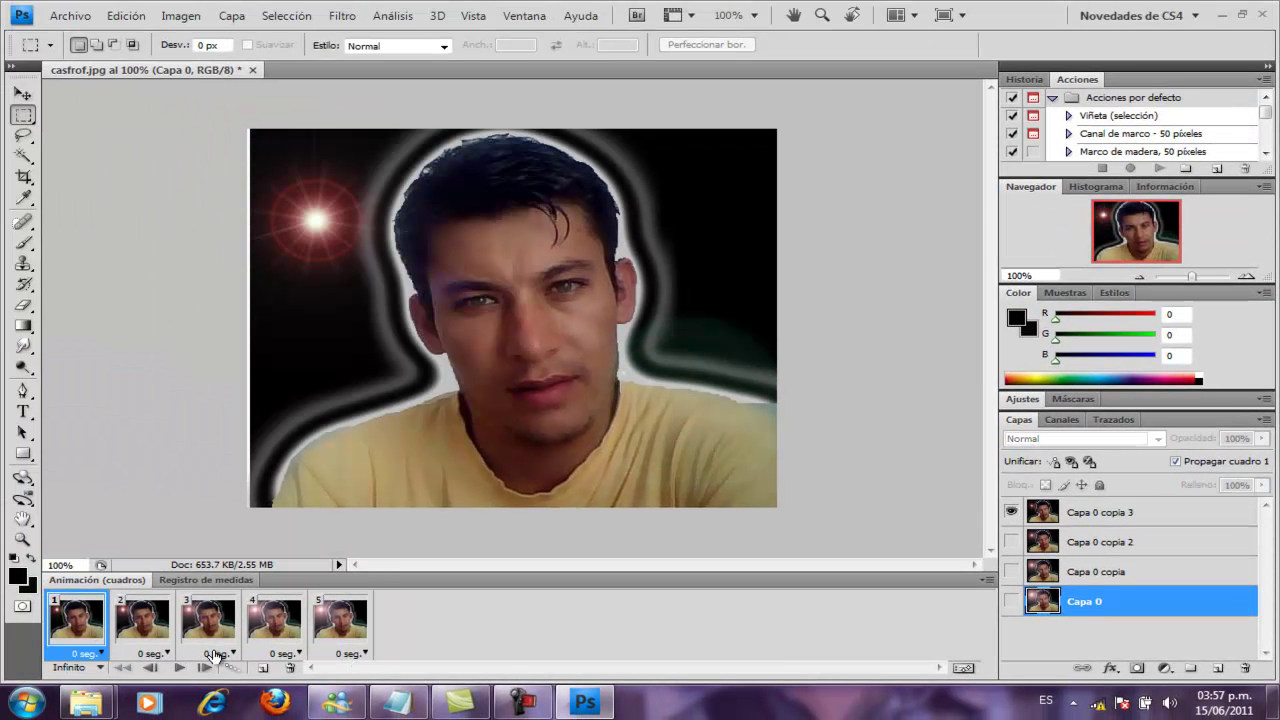
- Play and stop the animation preview twice
{"action": "left_click", "coordinate": [180, 668]}
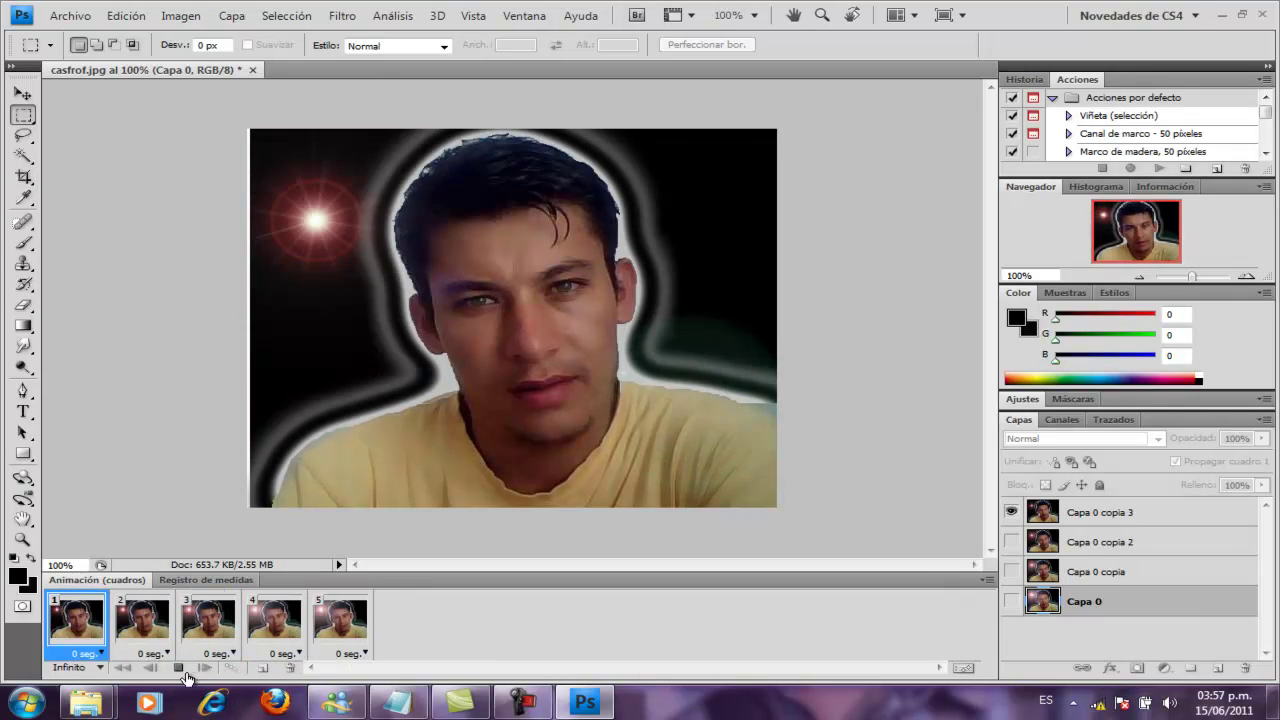
{"action": "left_click", "coordinate": [180, 668]}
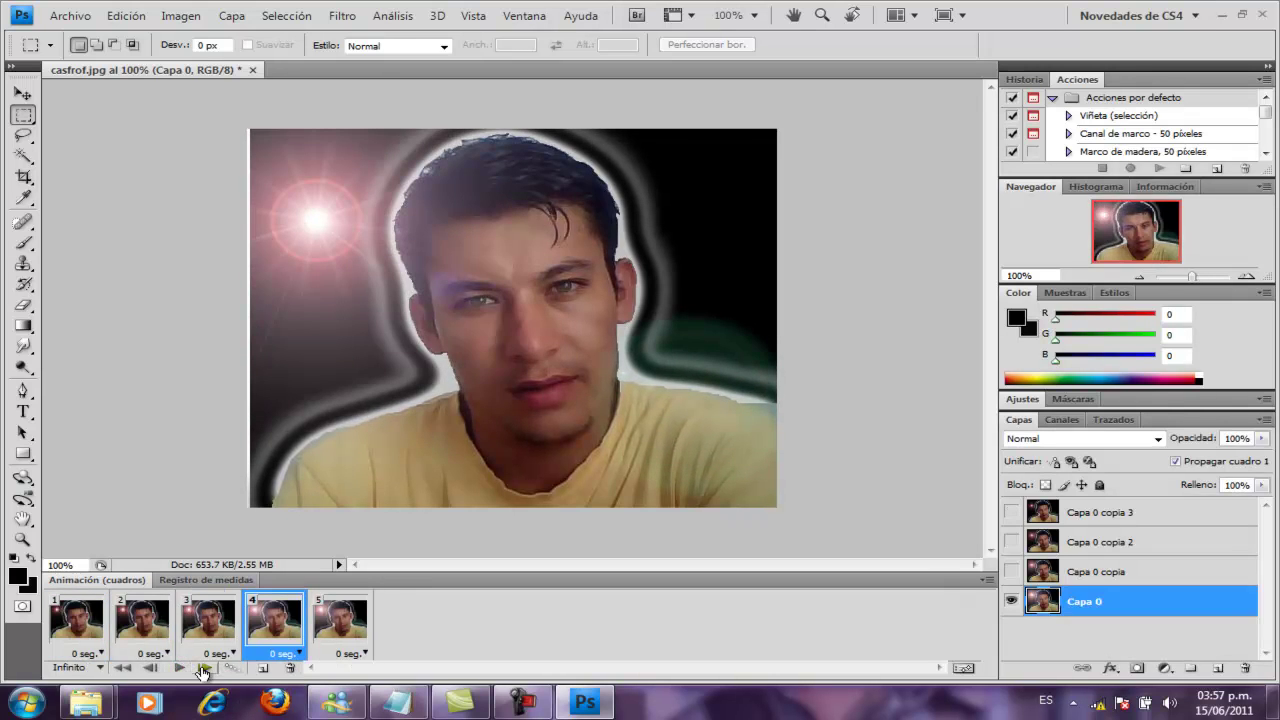
{"action": "left_click", "coordinate": [181, 670]}
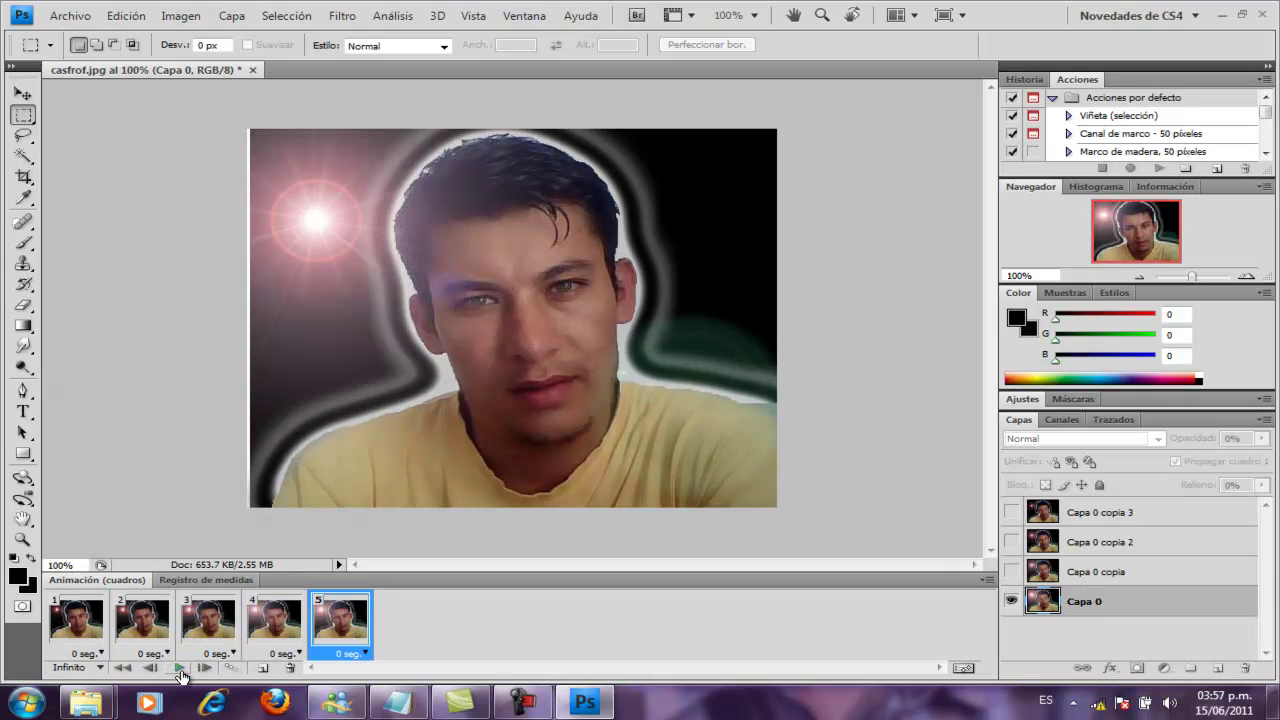
{"action": "left_click", "coordinate": [176, 669]}
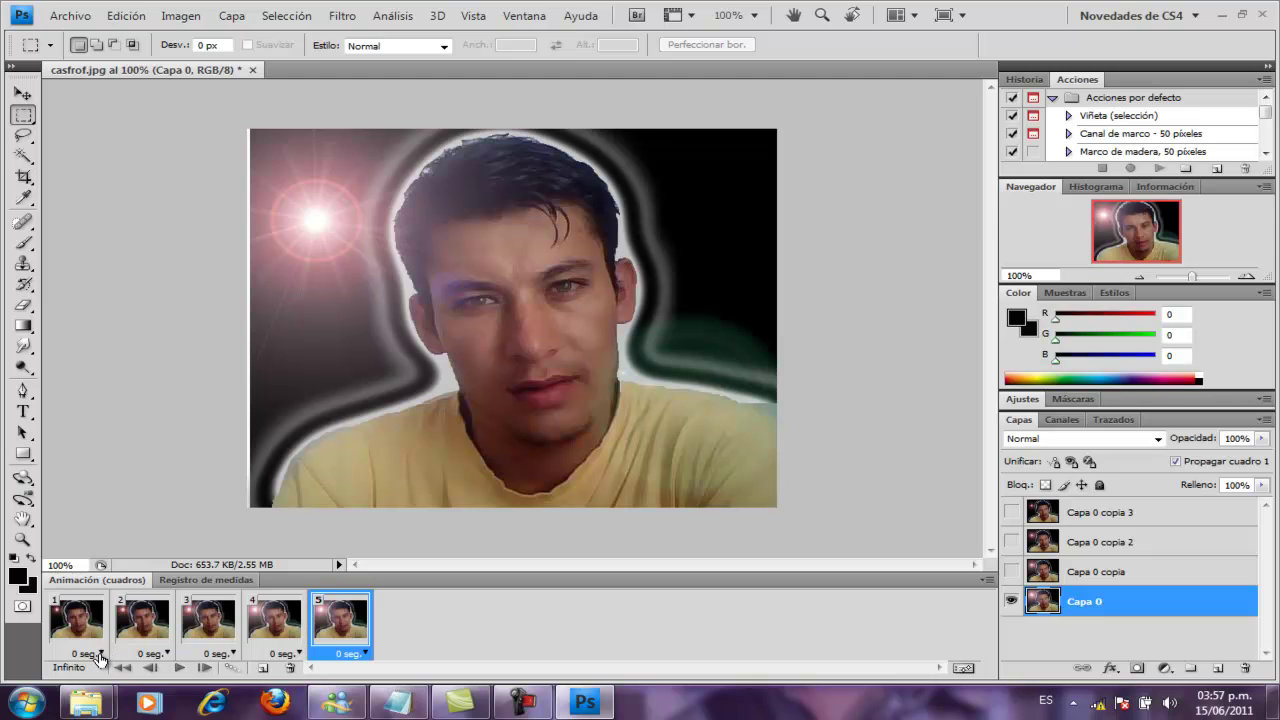
- Set the delay of all five frames to 0.2 seconds
{"action": "left_click", "coordinate": [100, 653]}
{"action": "left_click", "coordinate": [105, 481]}
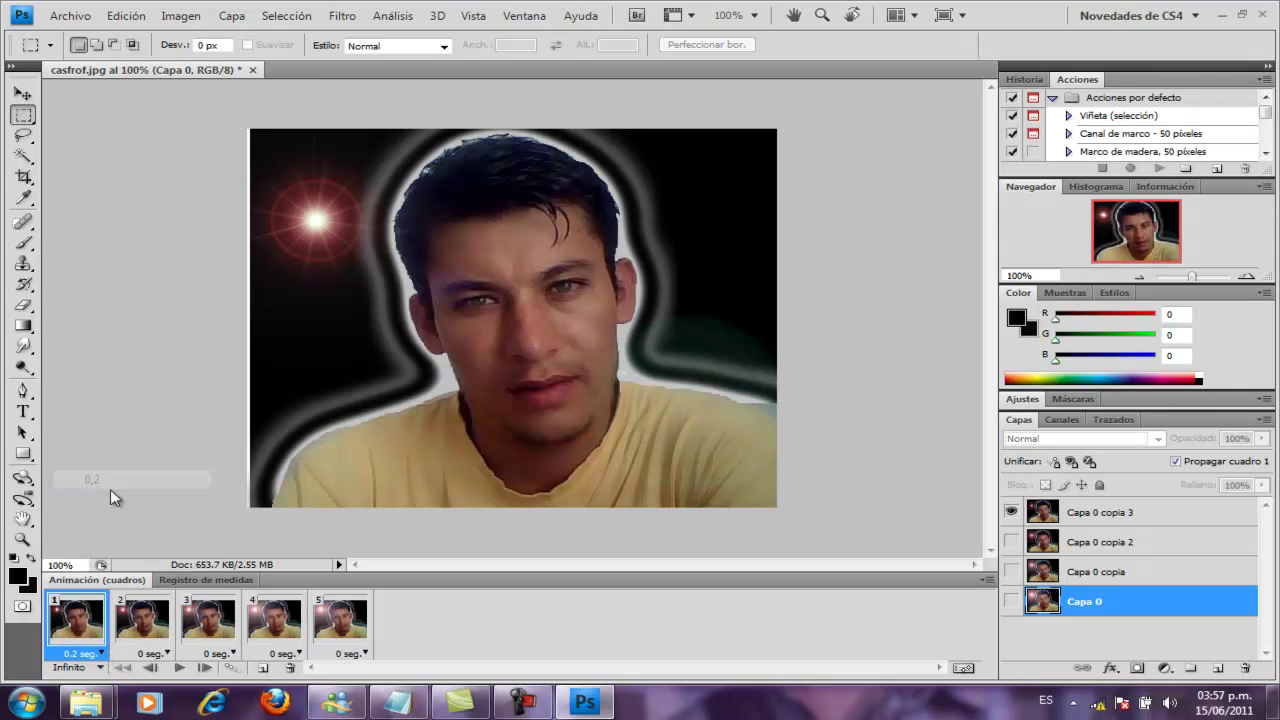
{"action": "left_click", "coordinate": [167, 651]}
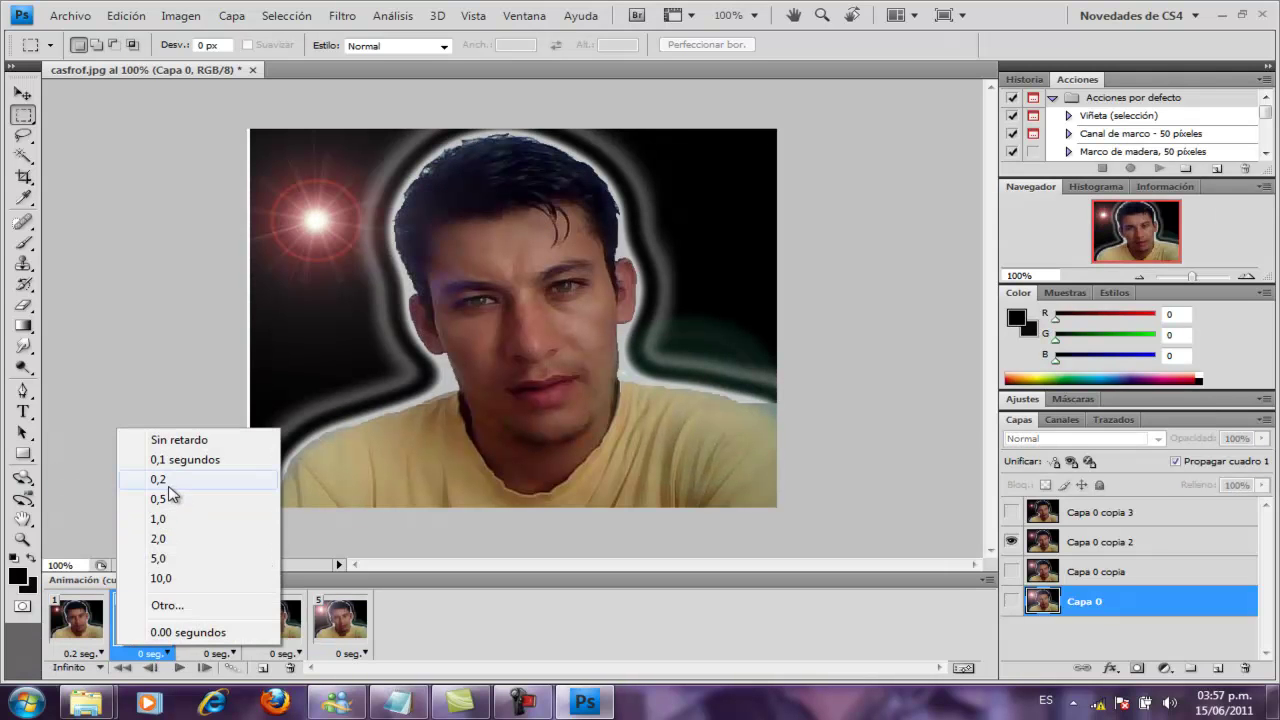
{"action": "left_click", "coordinate": [166, 480]}
{"action": "left_click", "coordinate": [229, 653]}
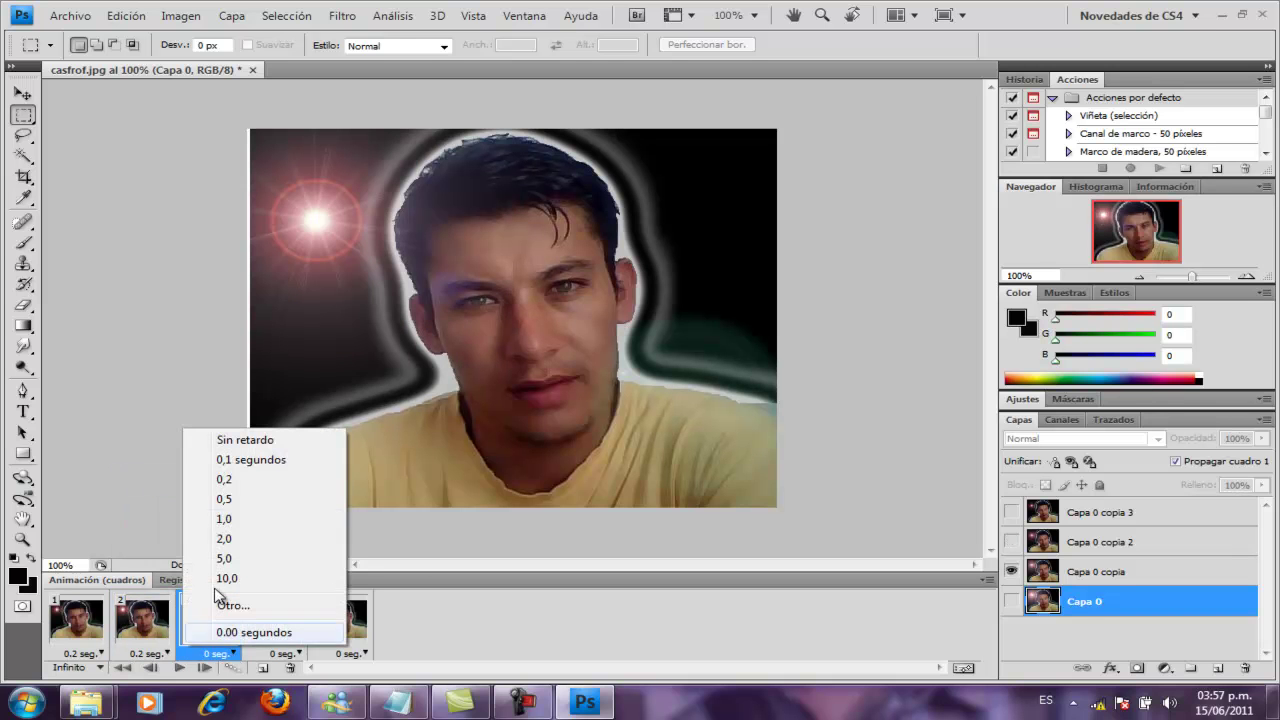
{"action": "left_click", "coordinate": [246, 484]}
{"action": "left_click", "coordinate": [299, 654]}
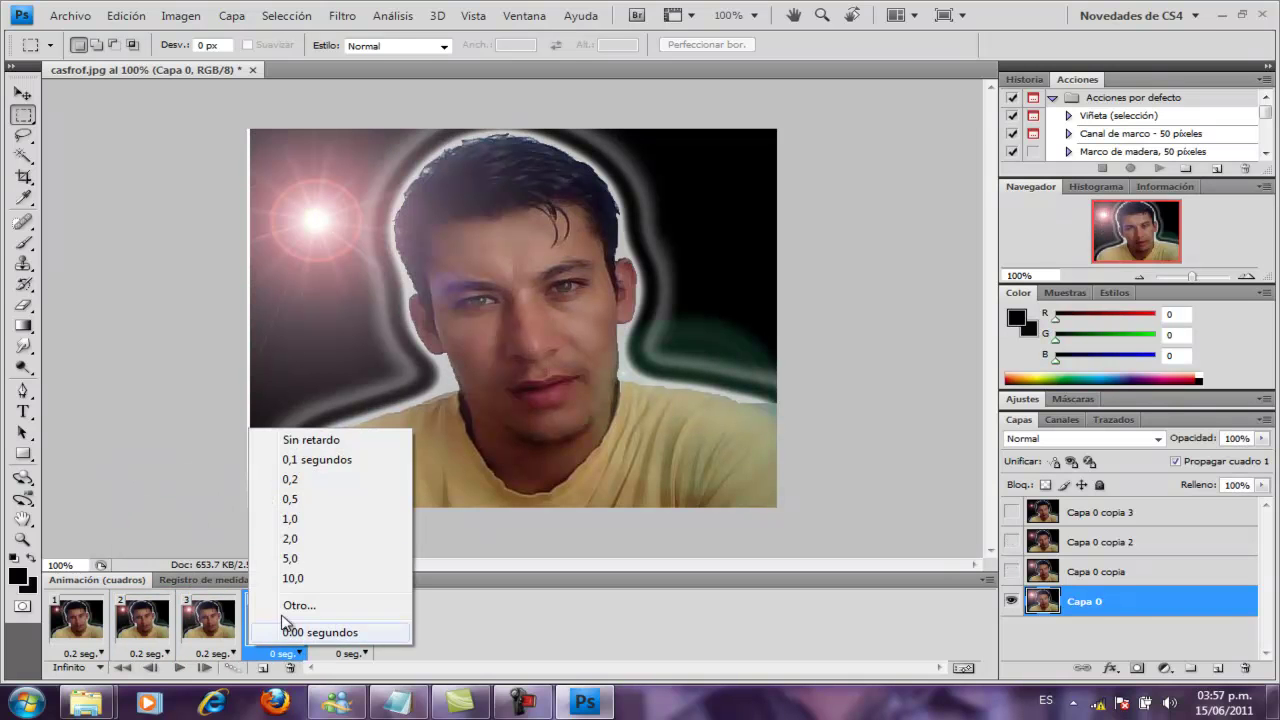
{"action": "left_click", "coordinate": [296, 398]}
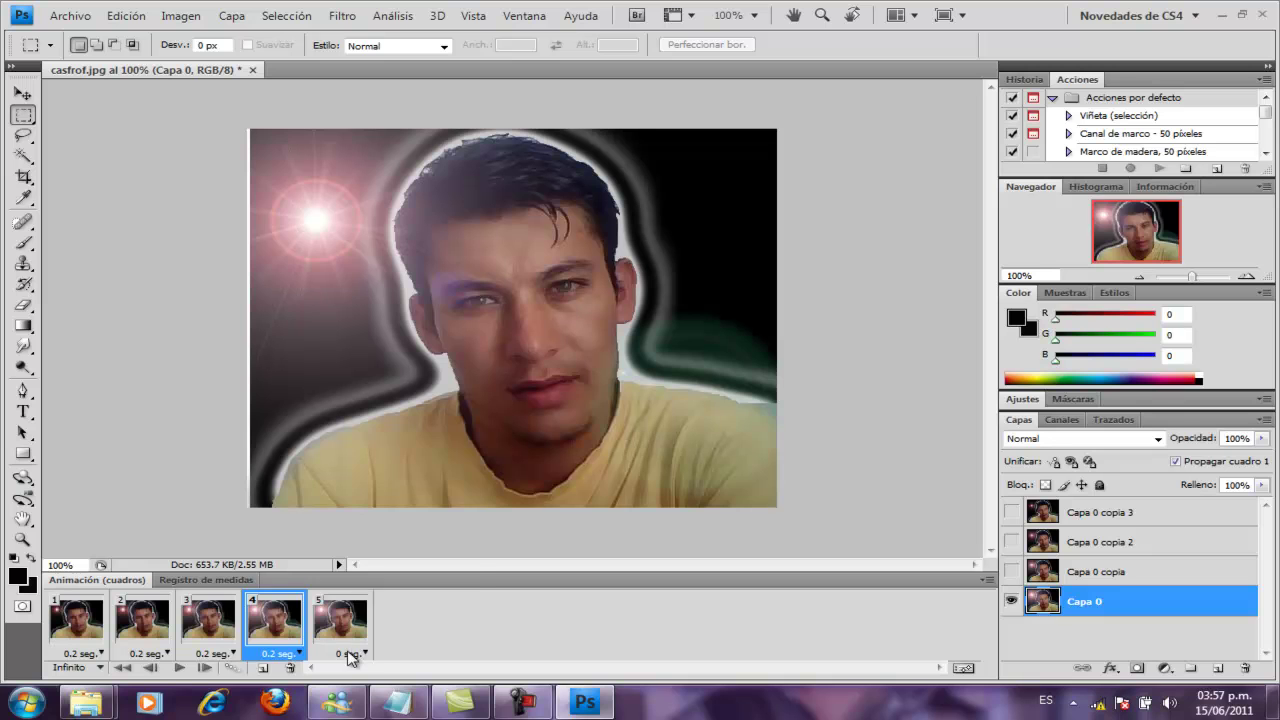
{"action": "left_click", "coordinate": [349, 655]}
{"action": "left_click", "coordinate": [354, 484]}
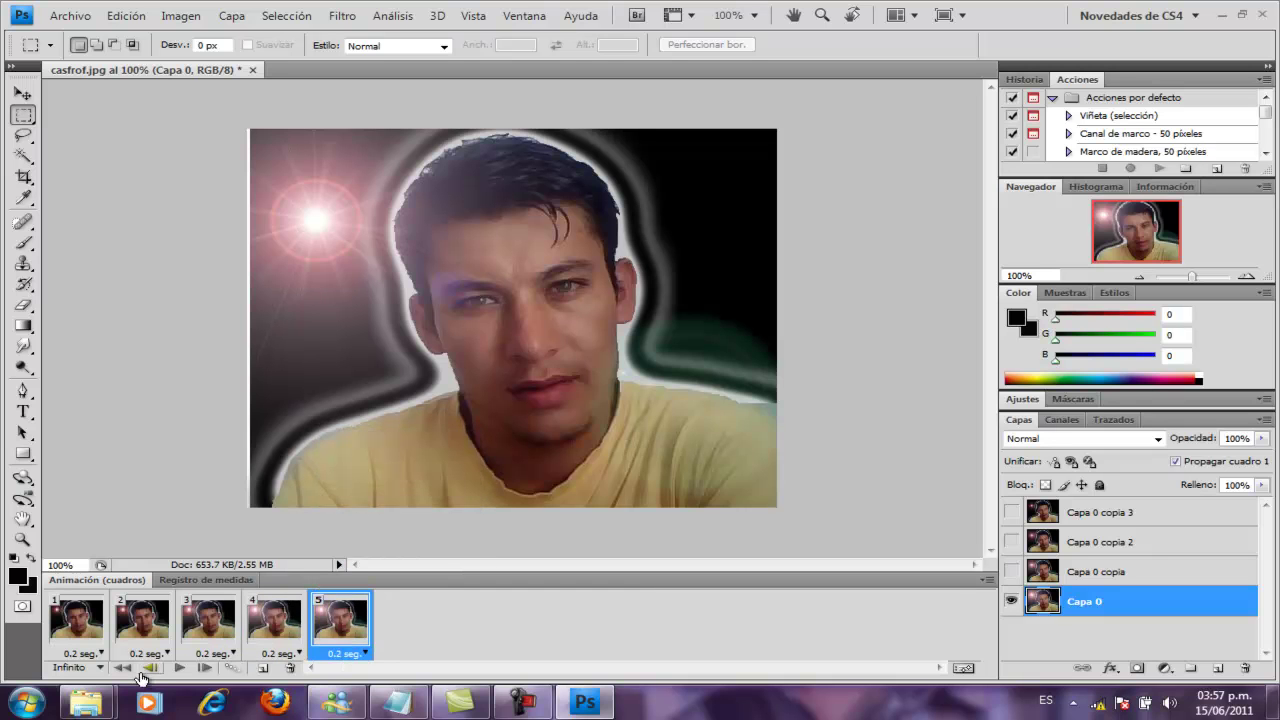
- Set looping to Infinito and play the animation
{"action": "left_click", "coordinate": [100, 667]}
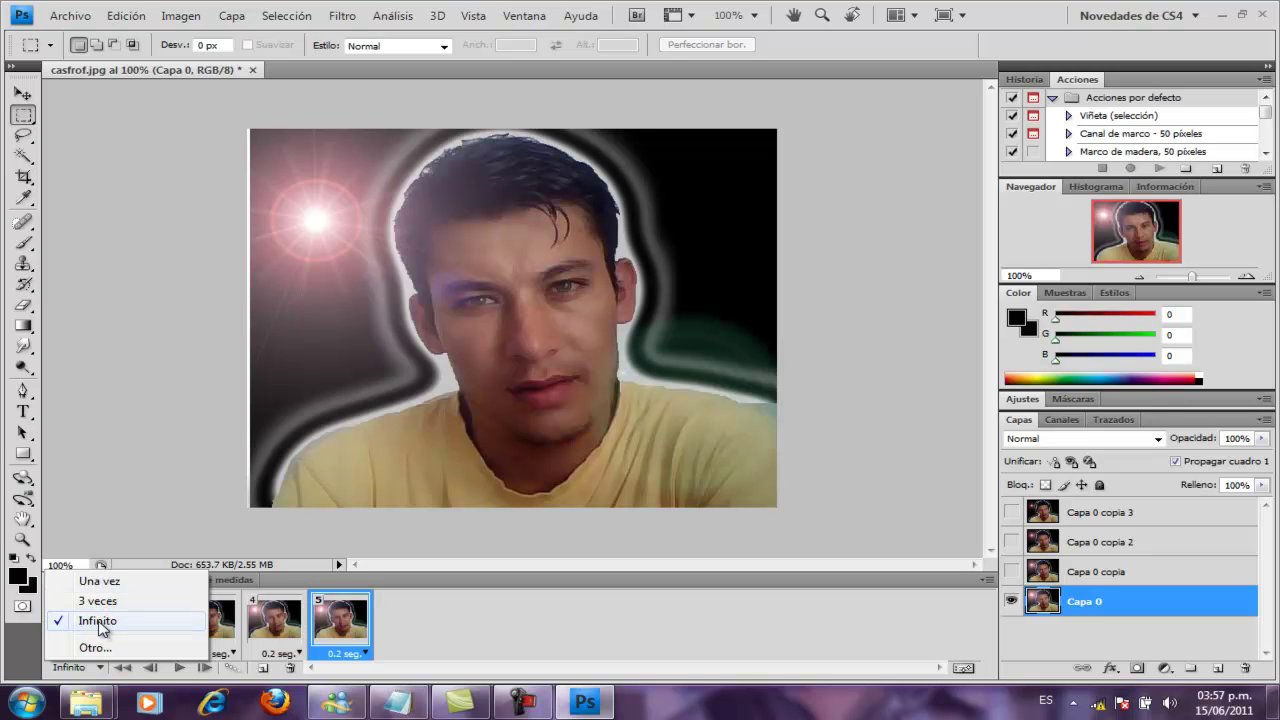
{"action": "left_click", "coordinate": [429, 625]}
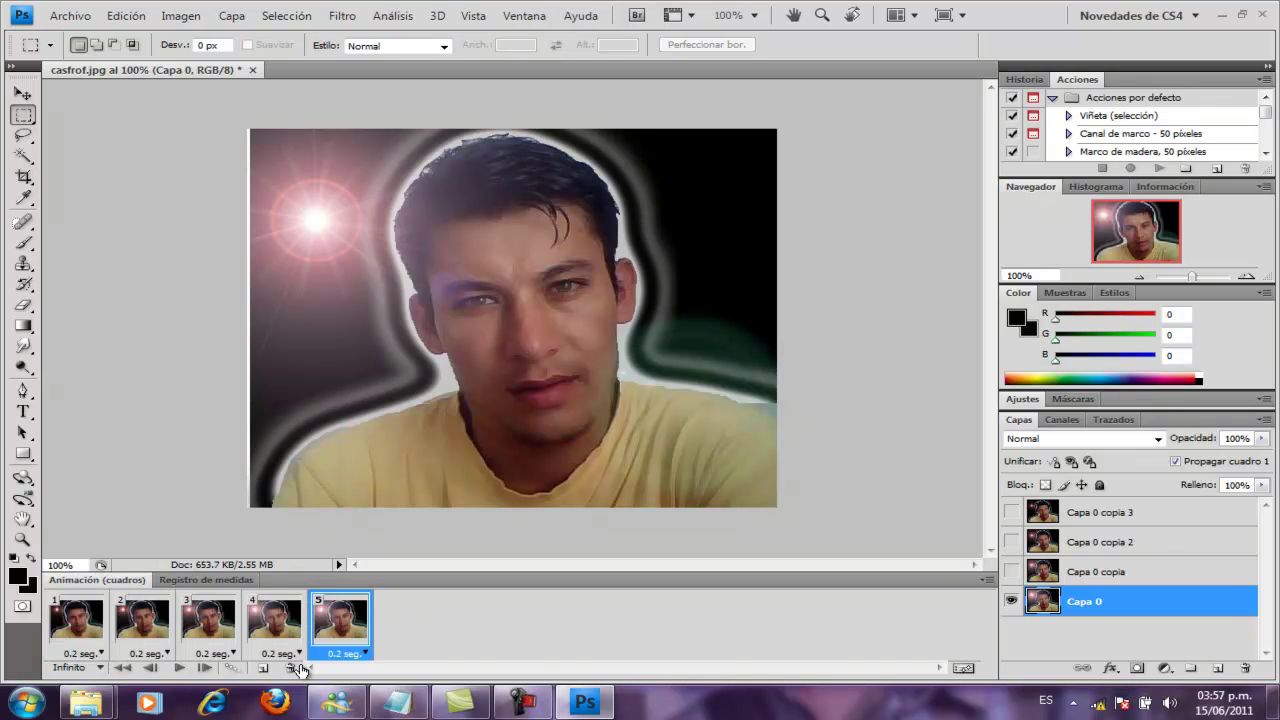
{"action": "left_click", "coordinate": [182, 669]}
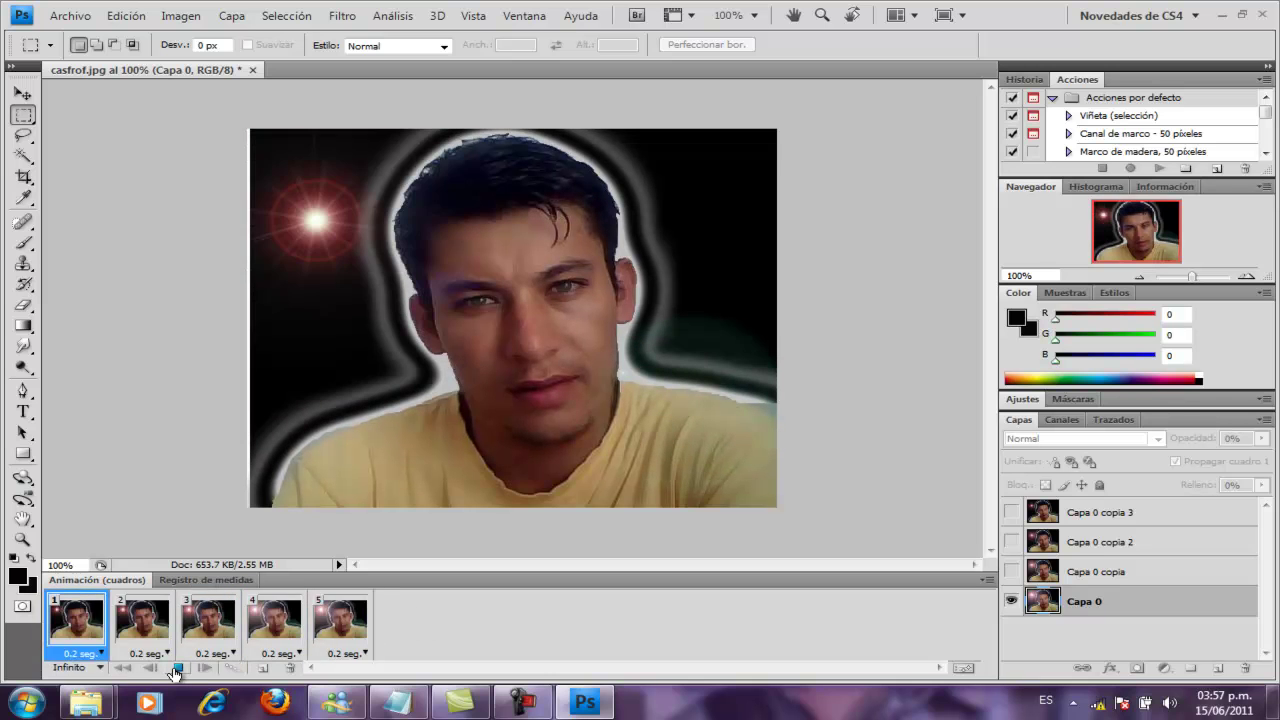
- Stop the preview and bring up the Save for Web settings for the animation
{"action": "left_click", "coordinate": [178, 668]}
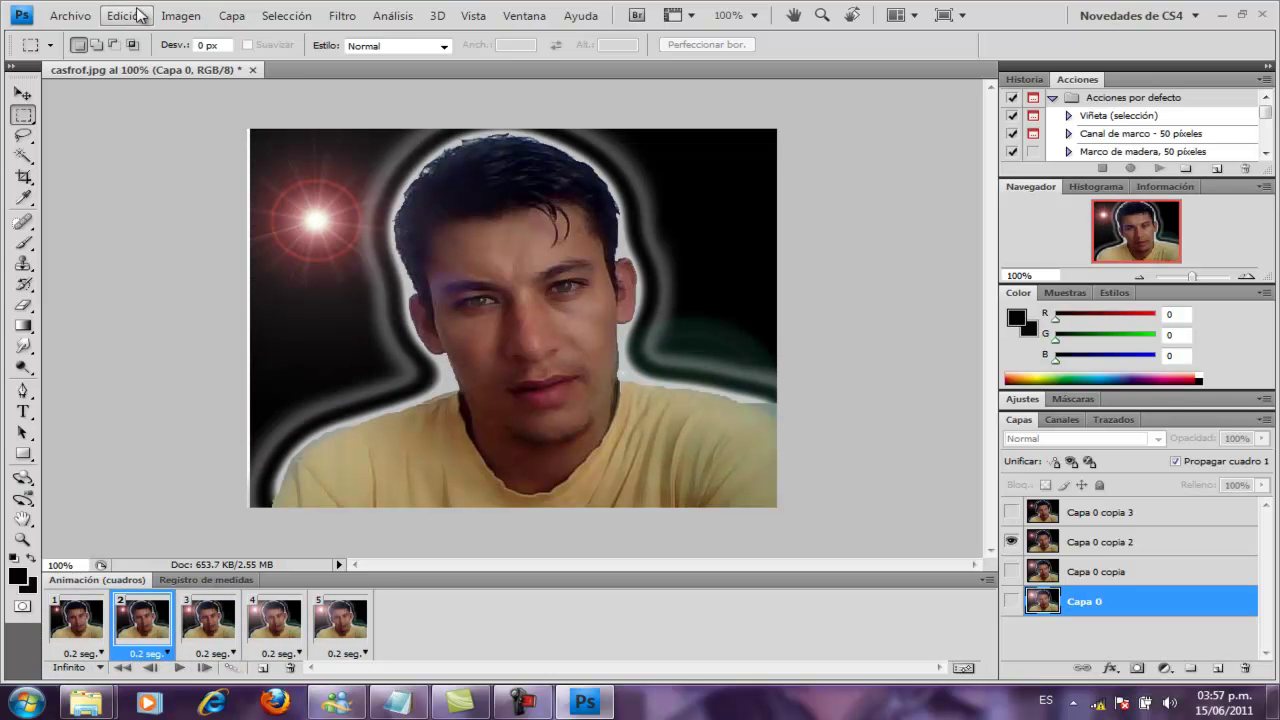
{"action": "left_click", "coordinate": [68, 22]}
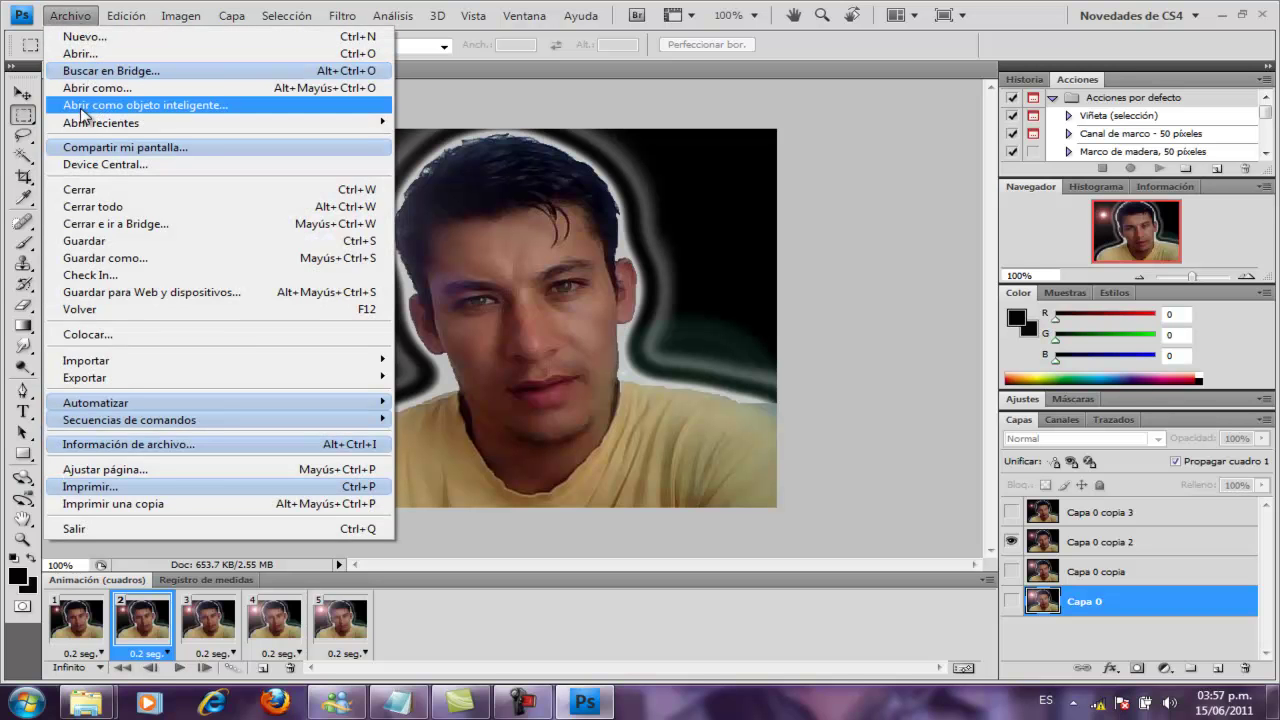
{"action": "left_click", "coordinate": [96, 292]}
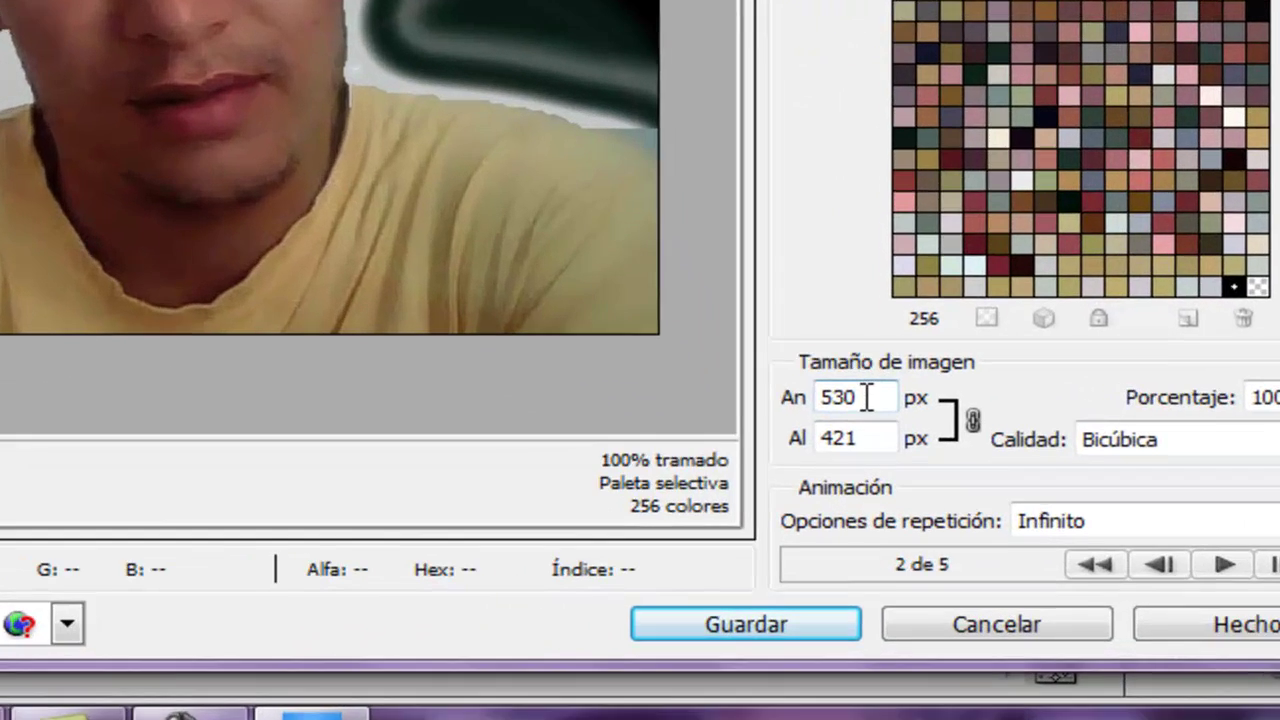
{"action": "left_click_drag", "start_coordinate": [880, 486], "coordinate": [838, 487]}
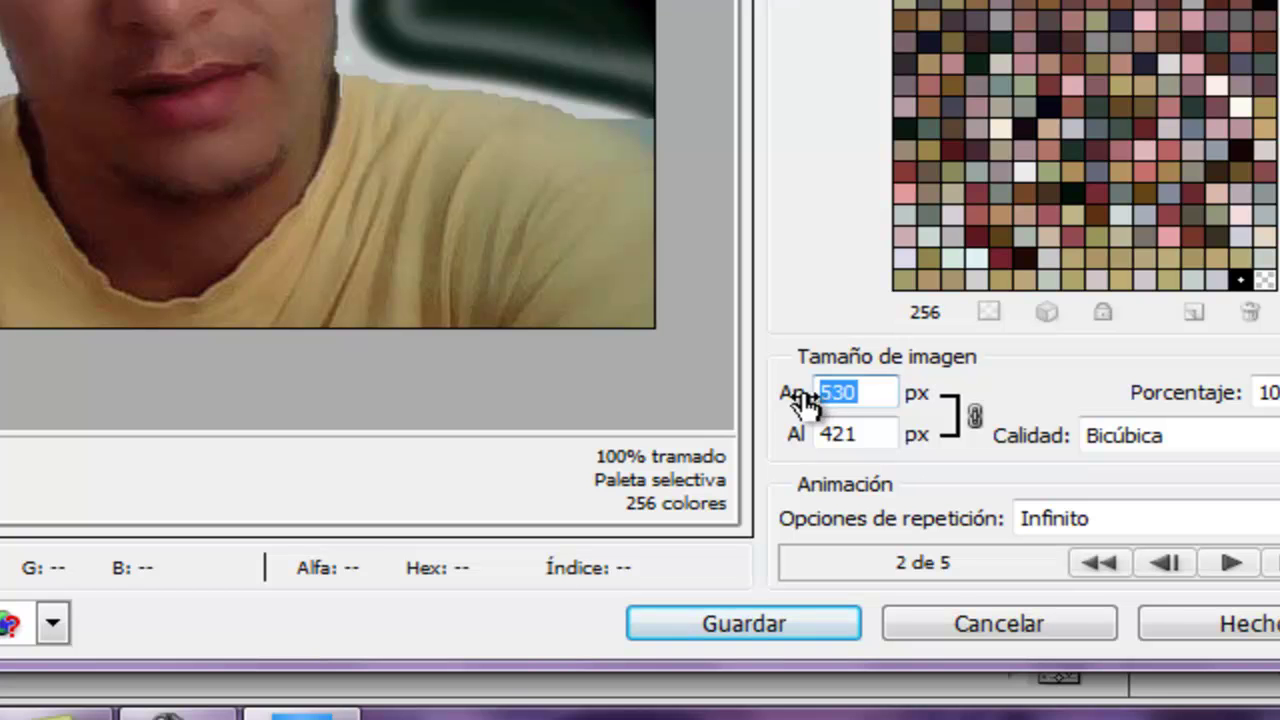
- Save the optimized GIF as mianimacion and minimize Photoshop
{"action": "left_click", "coordinate": [821, 613]}
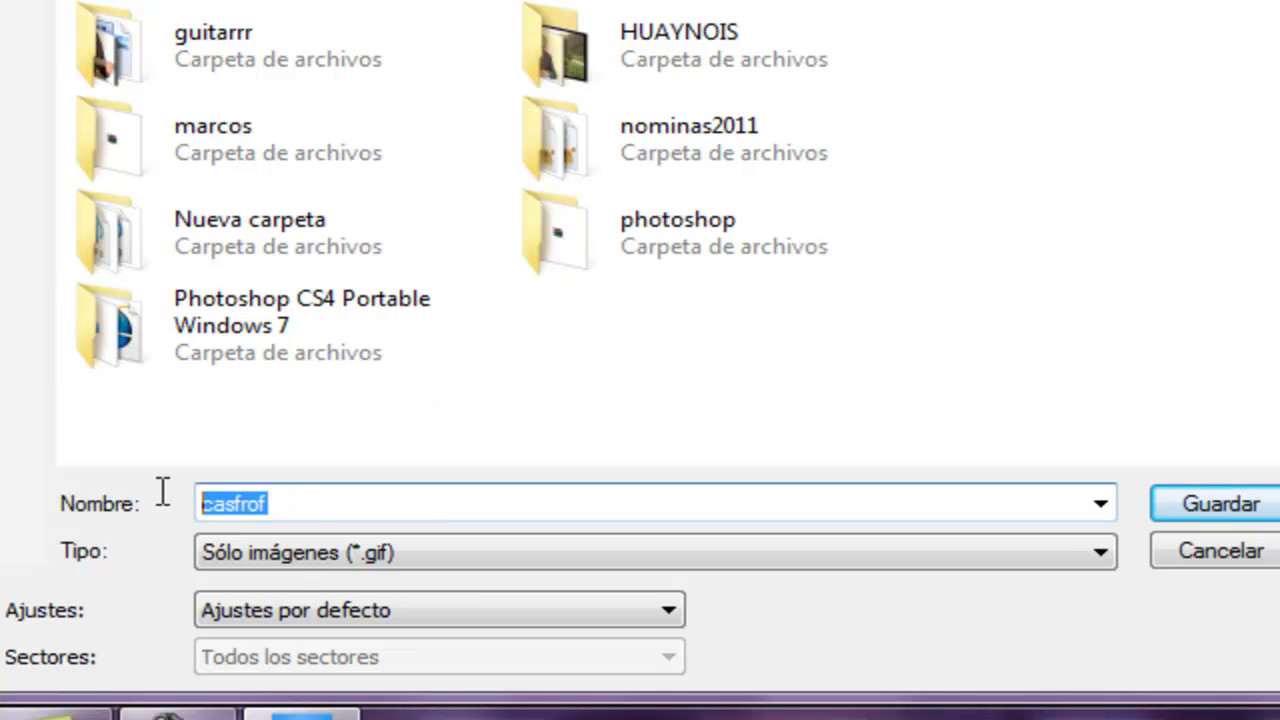
{"action": "type", "text": "e"}
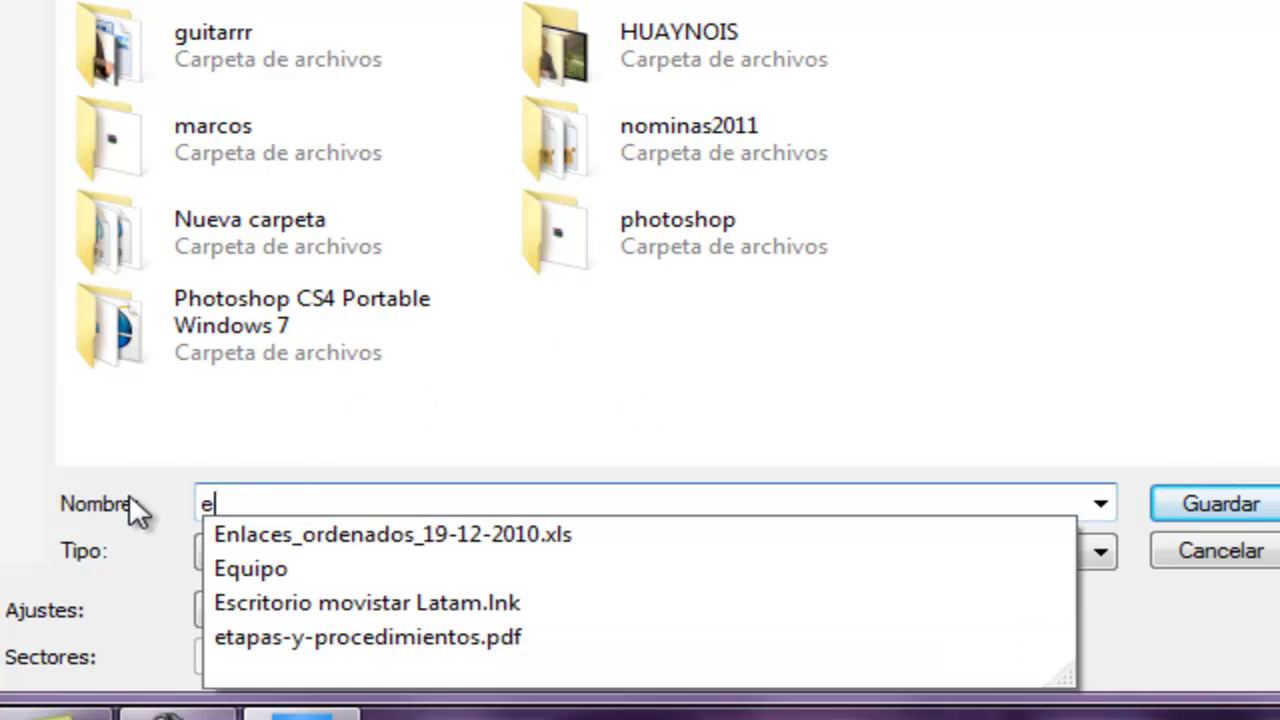
{"action": "key", "text": "BackSpace"}
{"action": "type", "text": "mianimacion"}
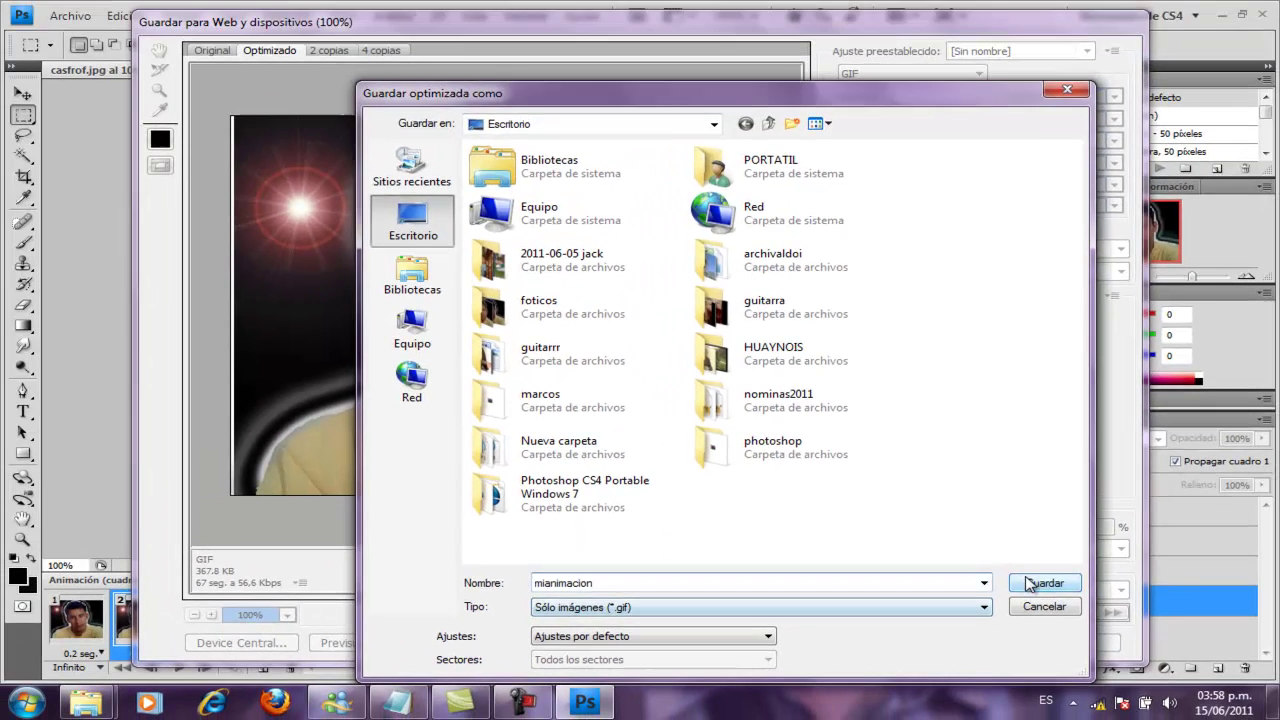
{"action": "left_click", "coordinate": [1100, 549]}
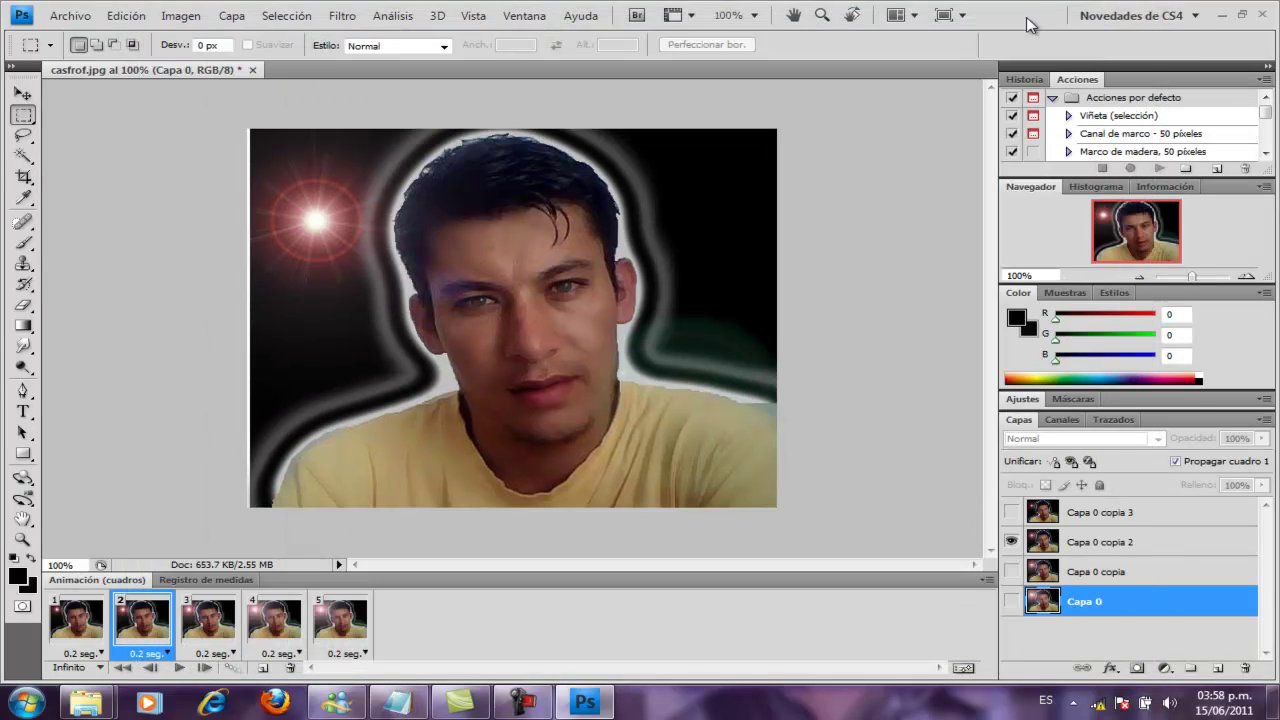
{"action": "left_click", "coordinate": [1227, 16]}
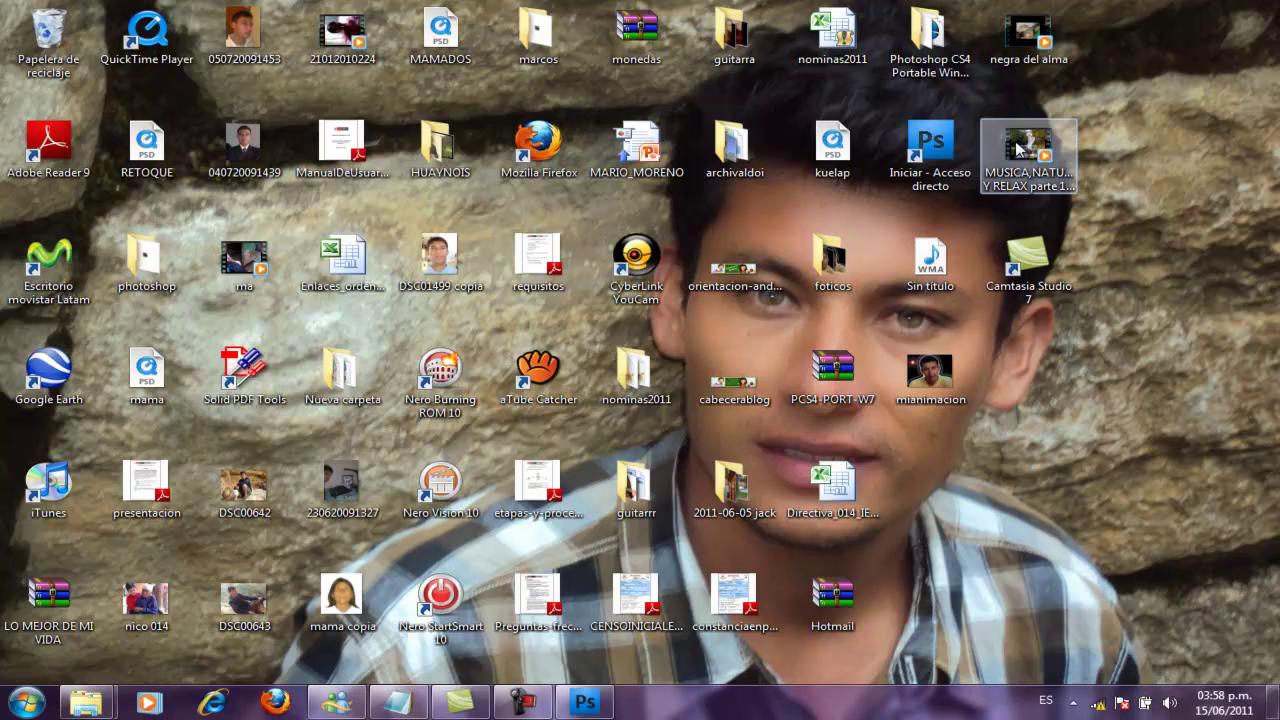
{"action": "double_click", "coordinate": [917, 377]}
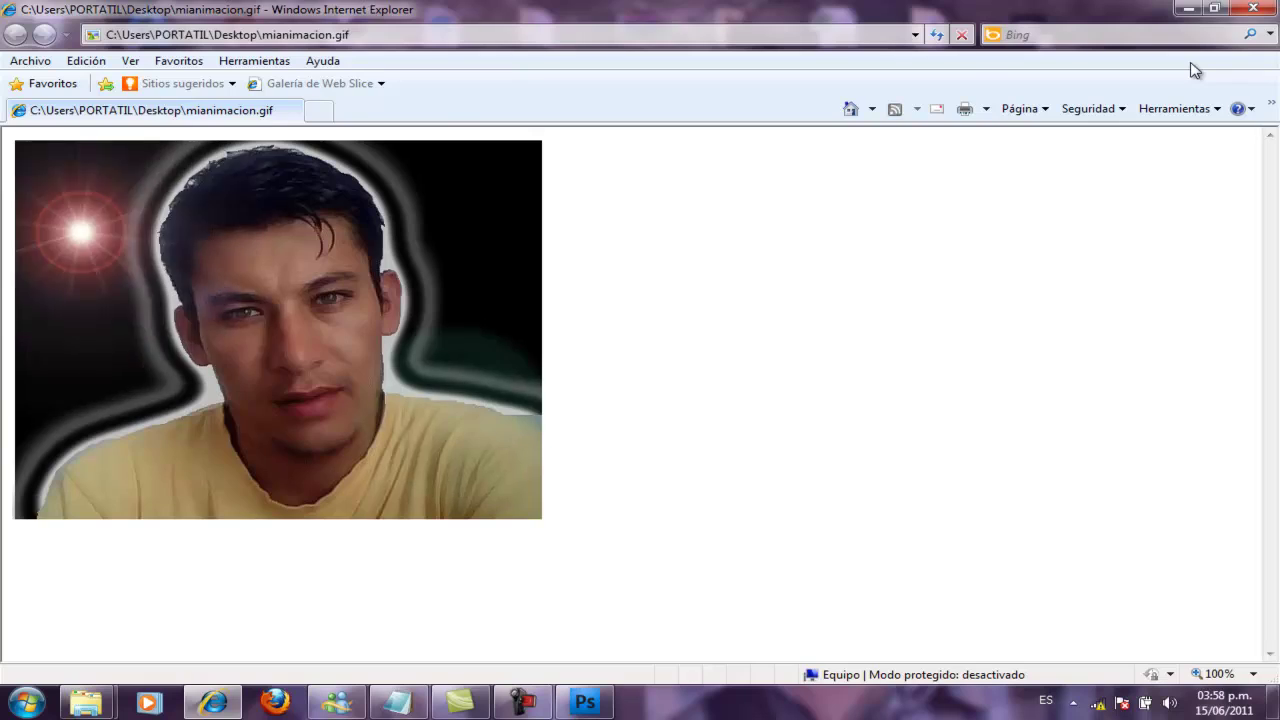
{"action": "left_click", "coordinate": [1255, 9]}
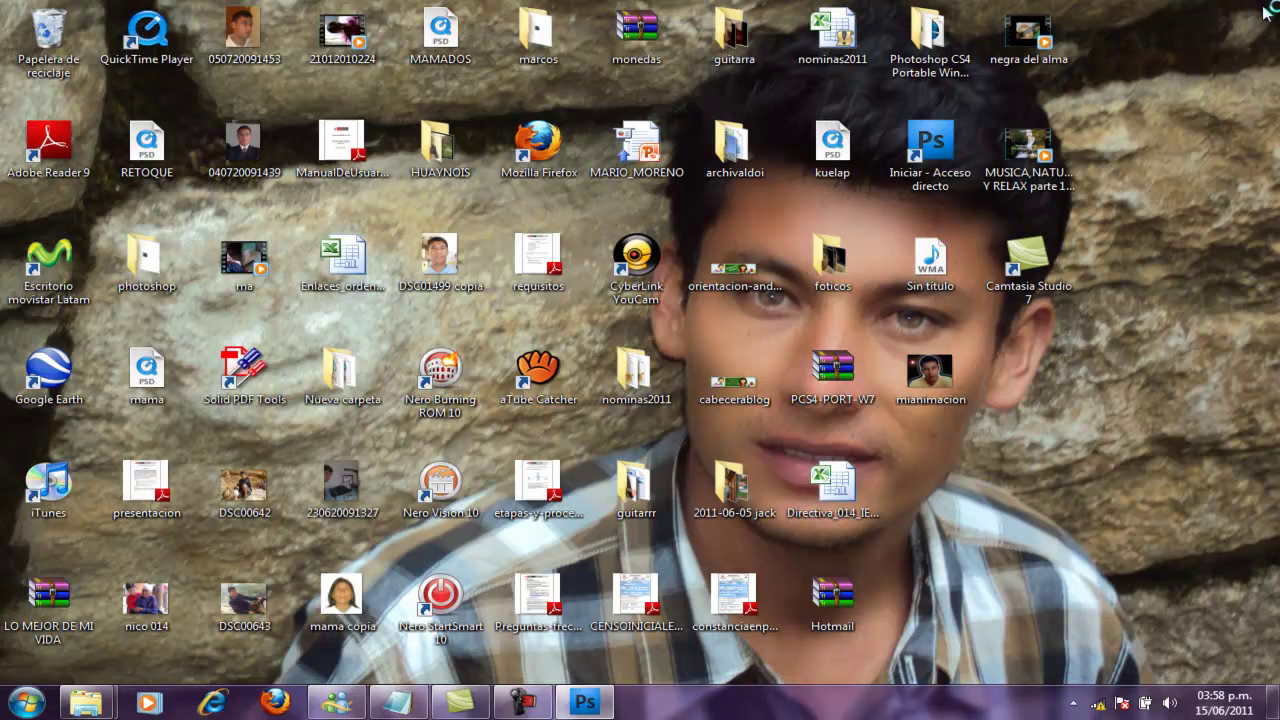